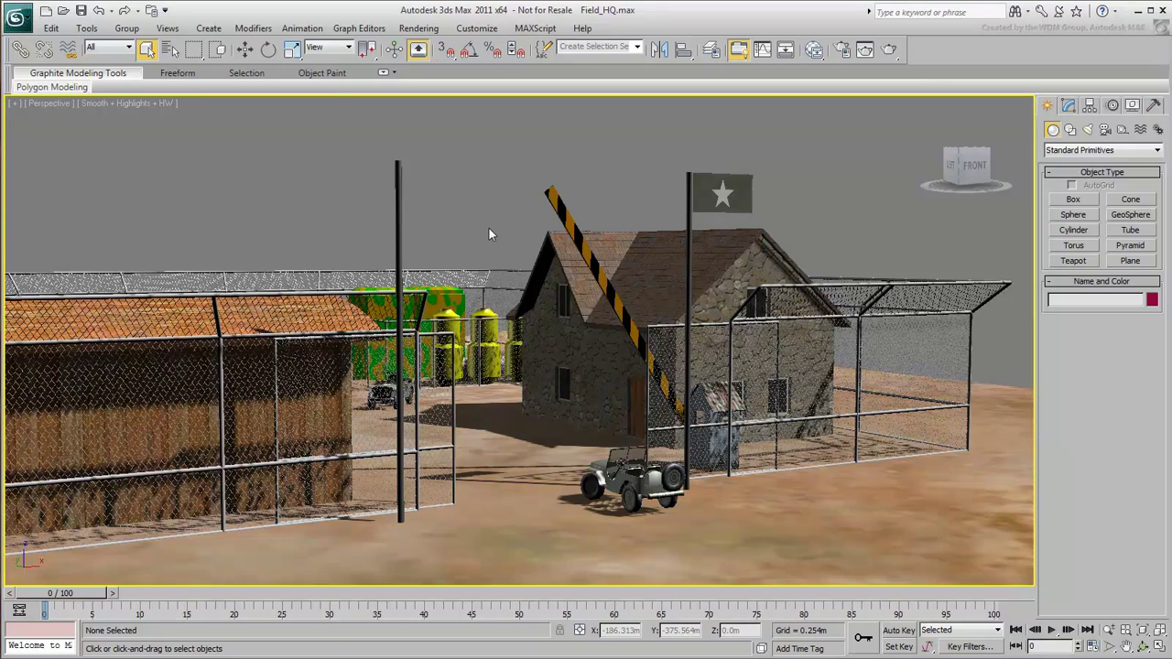
Step: Create Cylinder001 (radius 0.436m, height 2.519m) on the fence pole top using AutoGrid
click(400, 204)
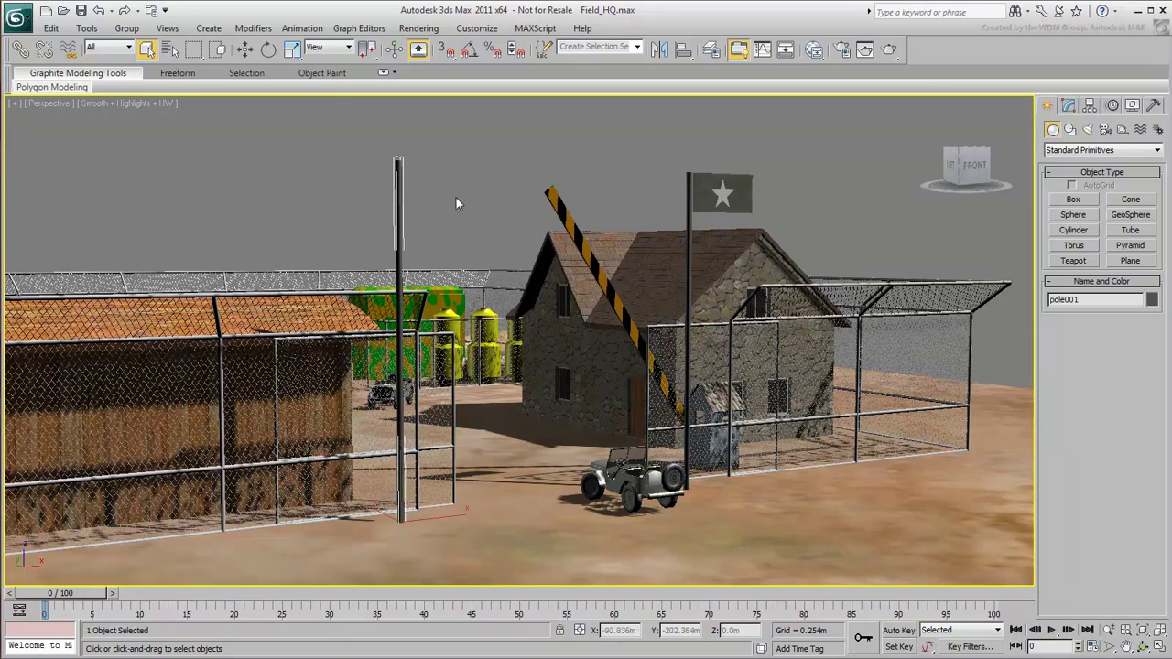
alt+middle_drag(455, 196, 362, 233)
scroll(357, 229, up, 6)
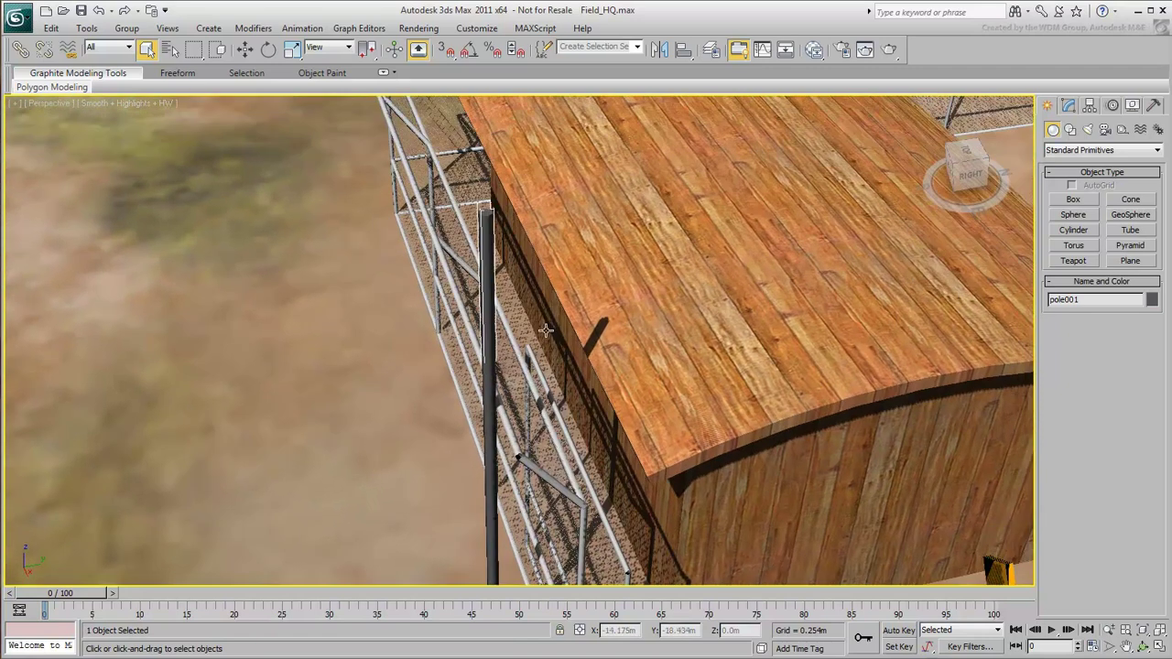
click(1080, 231)
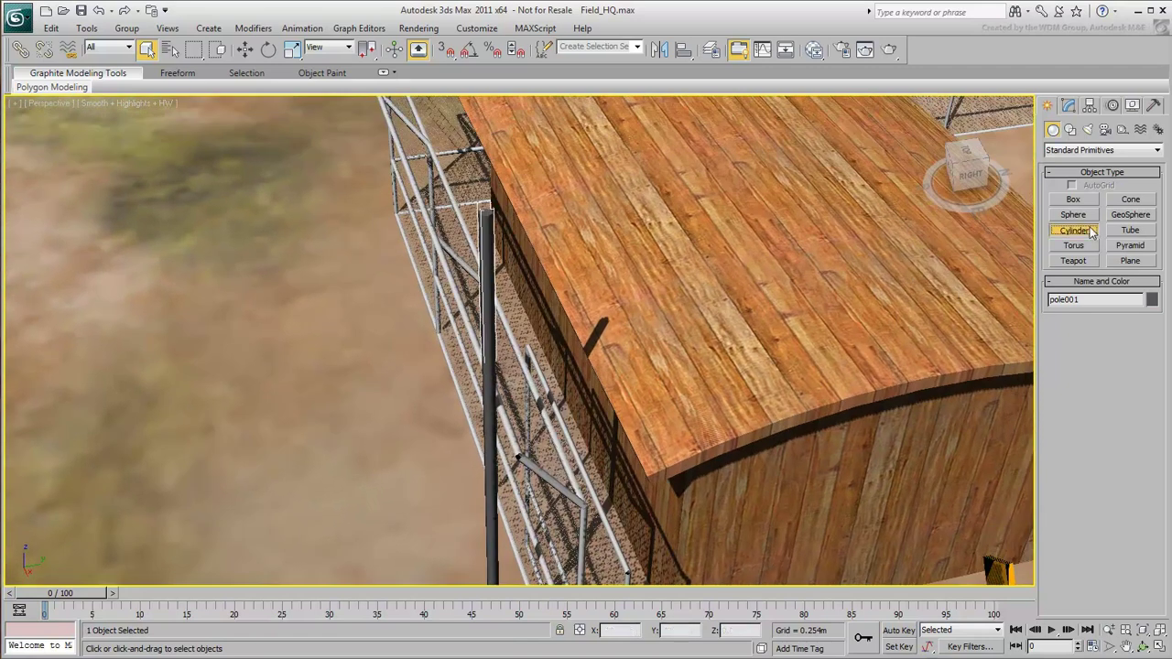
click(1072, 185)
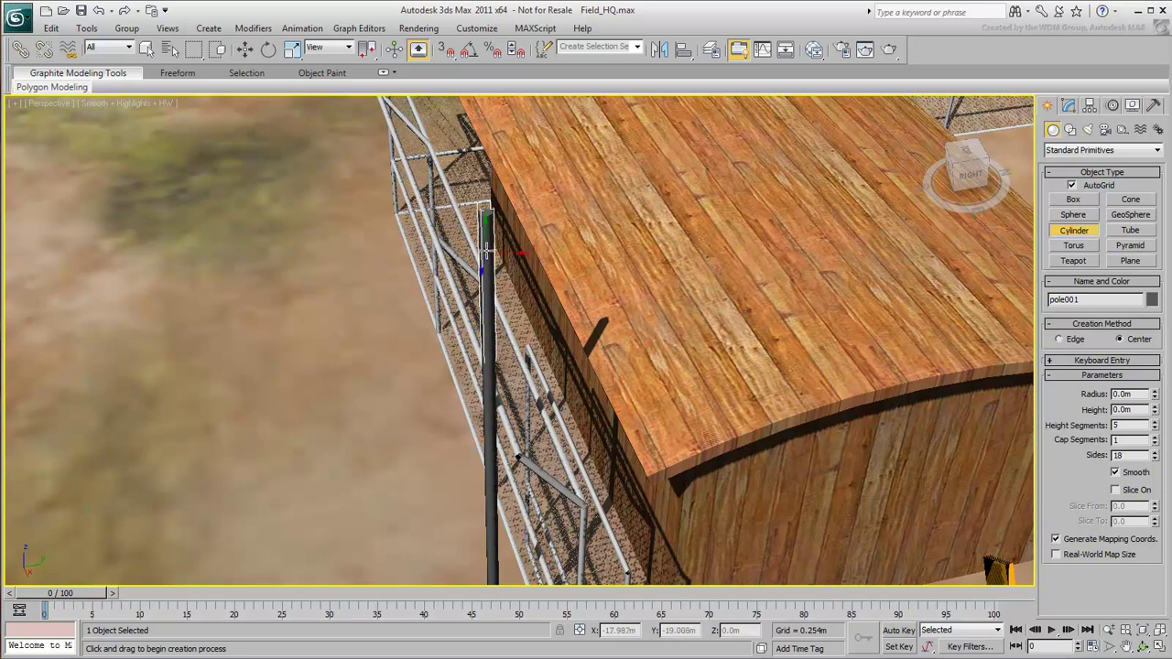
drag(485, 254, 502, 263)
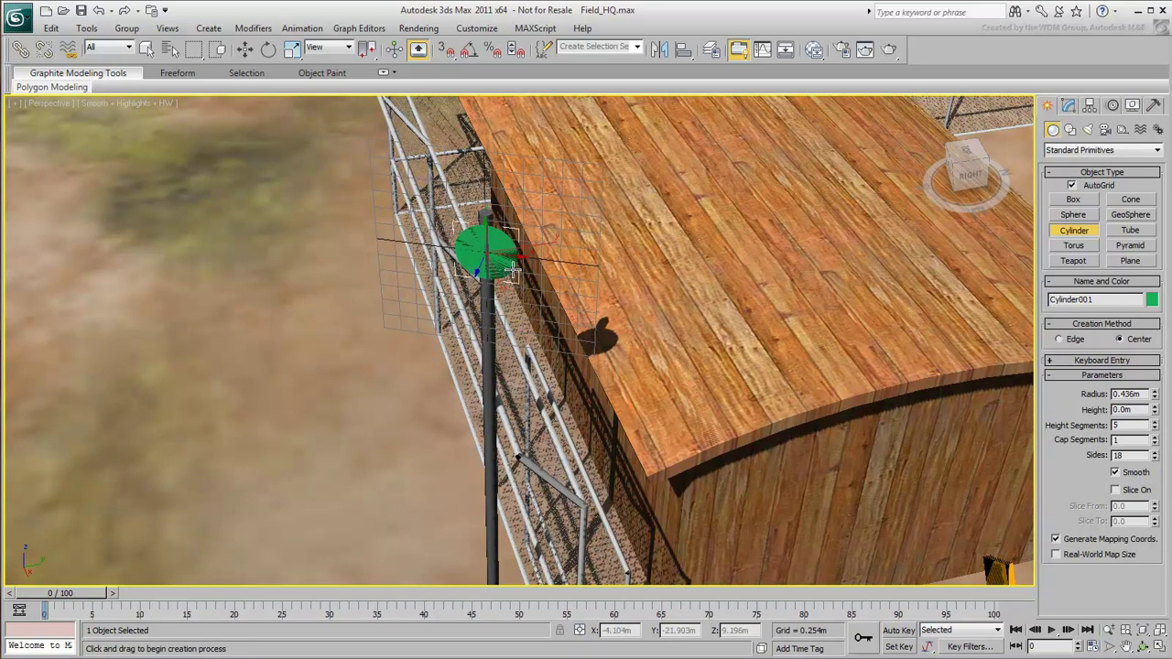
click(432, 440)
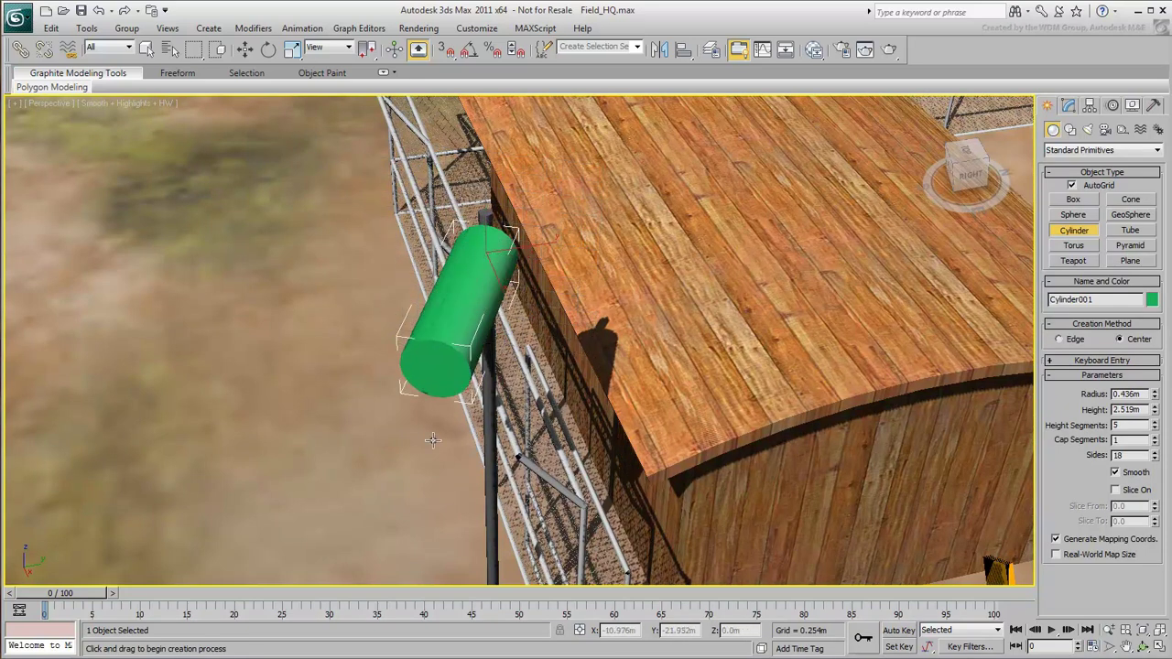
click(1073, 187)
alt+middle_drag(516, 419, 749, 304)
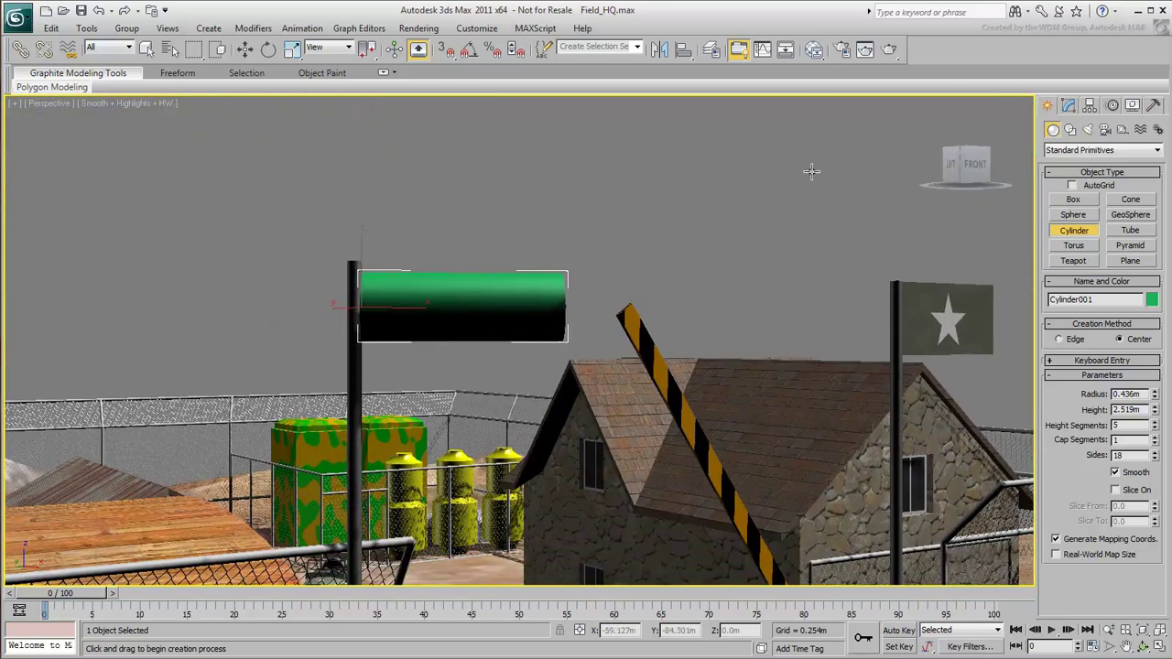
Step: Drag the red-and-white Stripes material from the Slate Material Editor onto the cylinder
click(814, 49)
drag(702, 275, 712, 449)
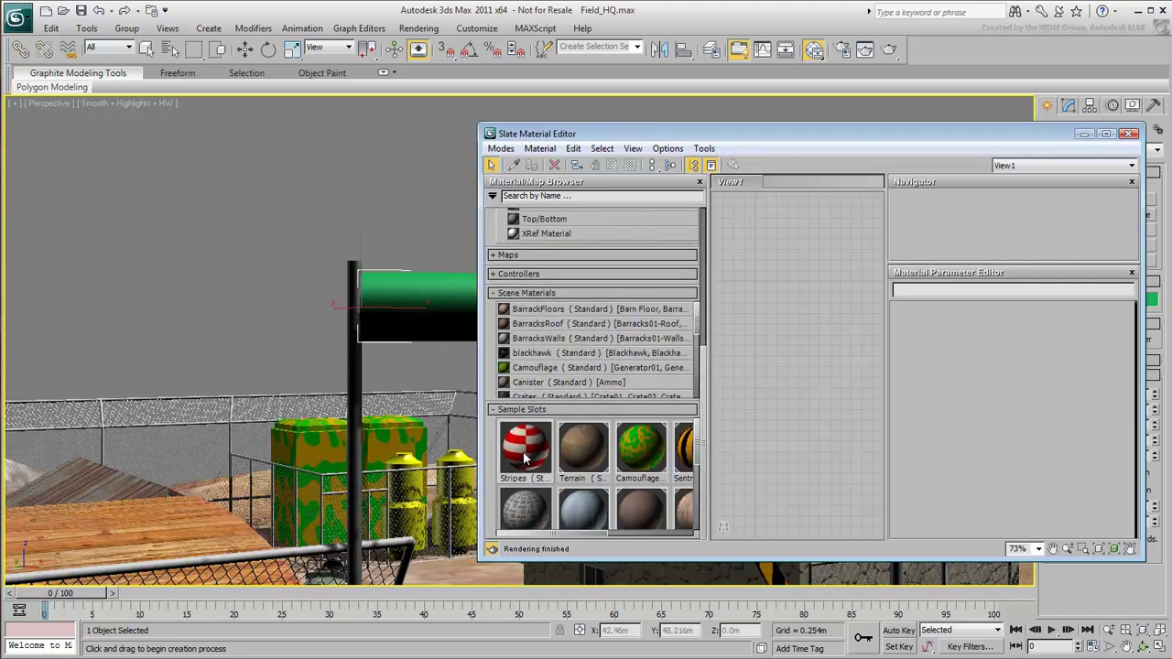
drag(524, 457, 436, 311)
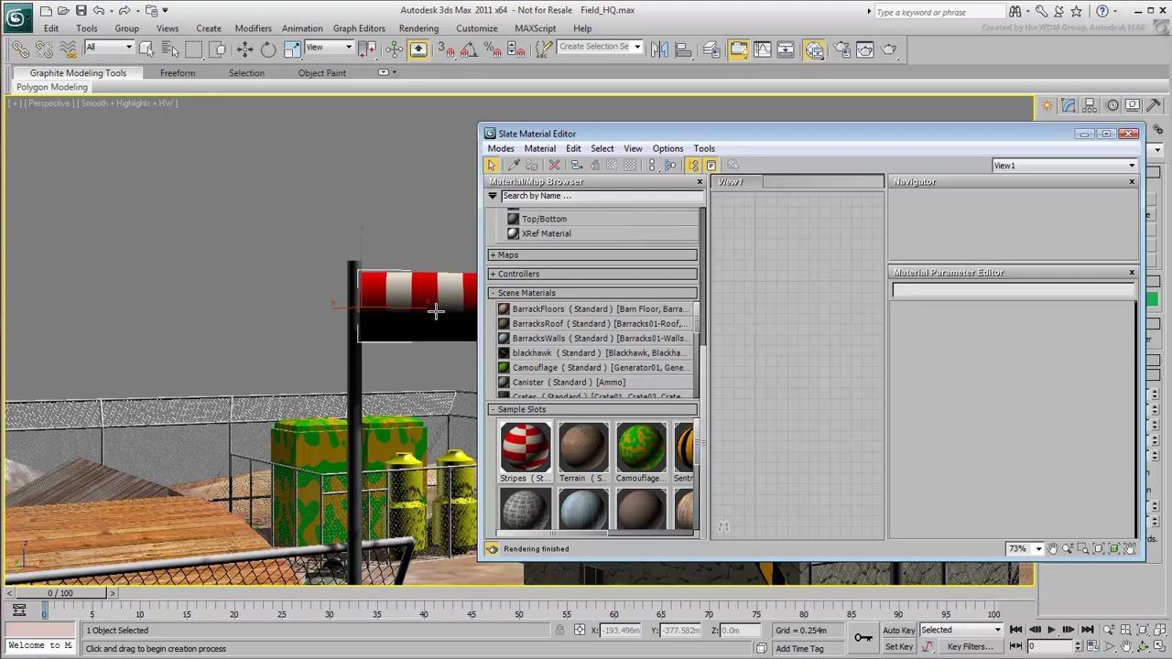
Step: Set the cylinder's radius to 0.4m and height to 3m
click(1129, 134)
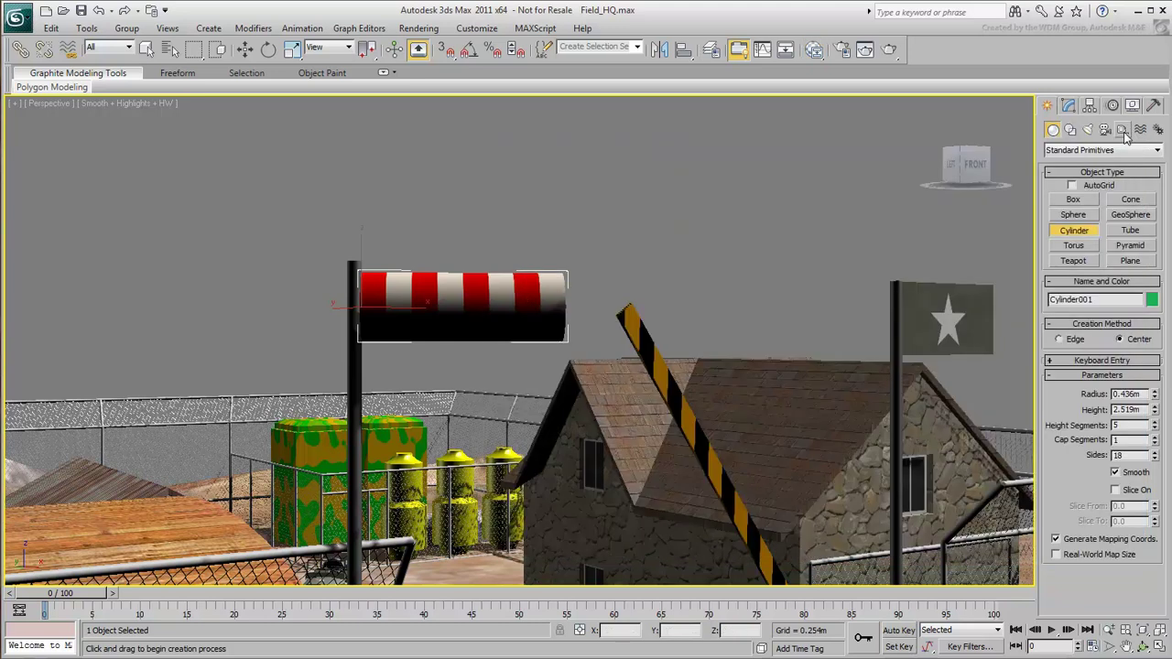
click(1068, 106)
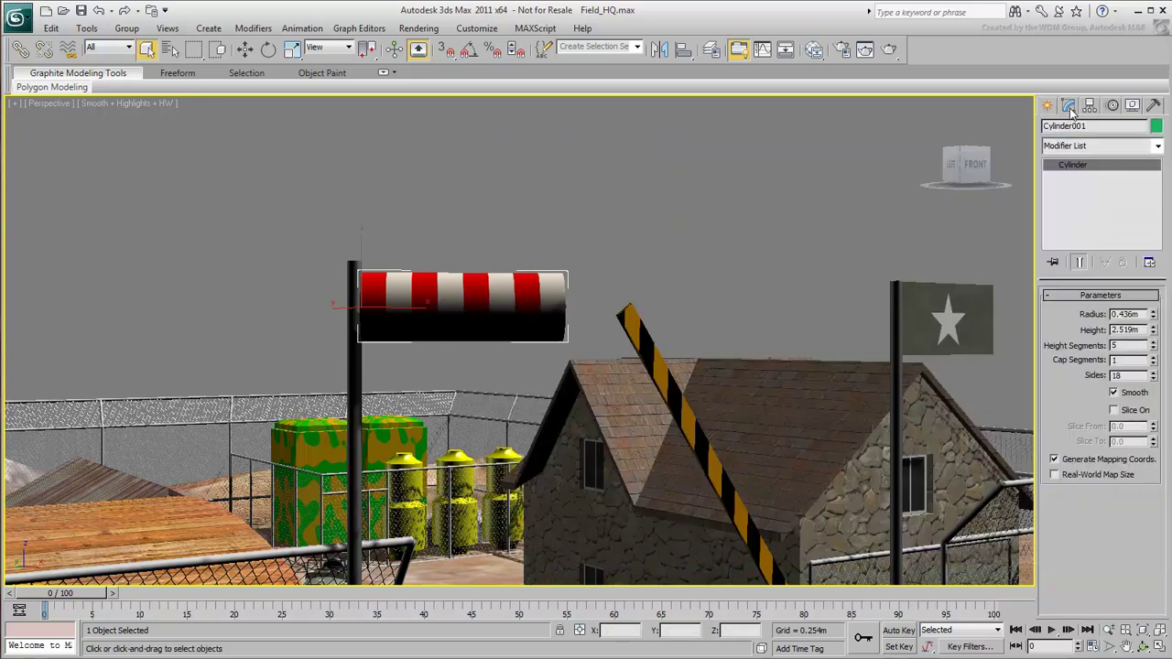
drag(1141, 314, 1091, 318)
text(0.4)
key(Return)
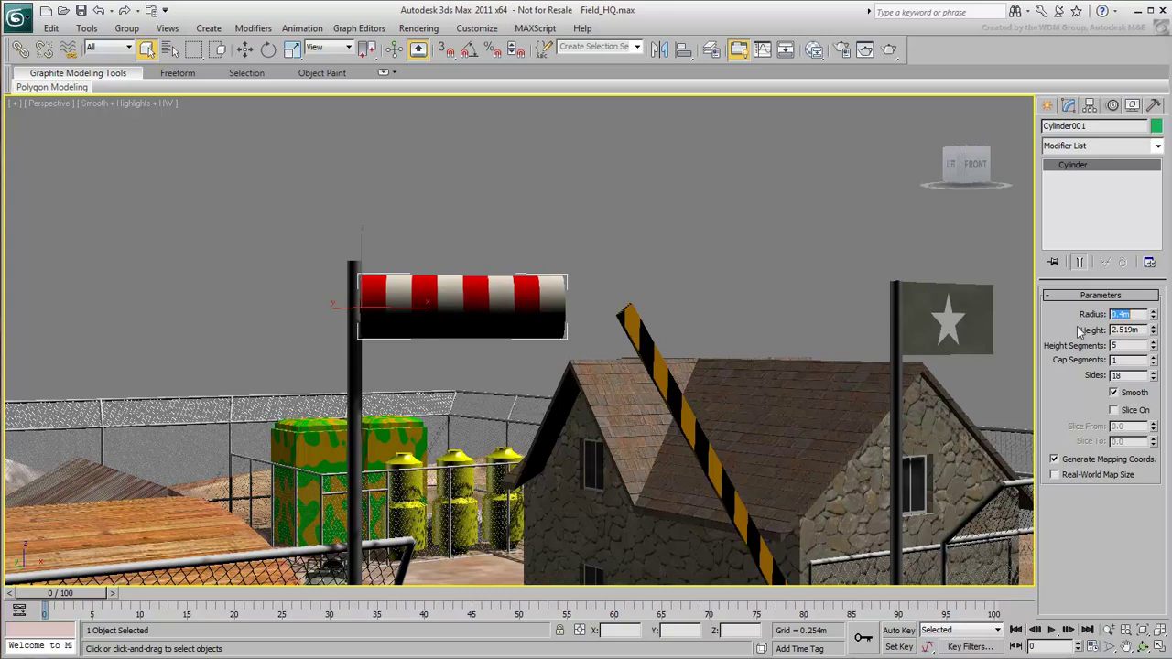
key(Tab)
text(3)
key(Return)
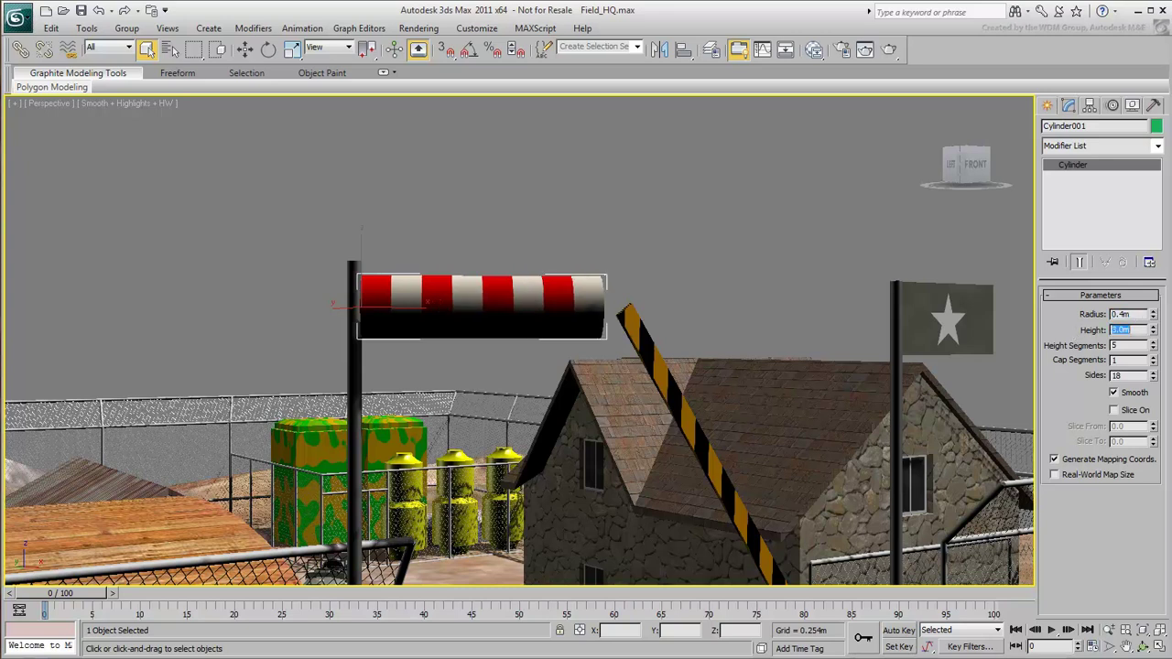
Step: Show edged faces, then reduce Height Segments to 1 and Sides to 12
key(F4)
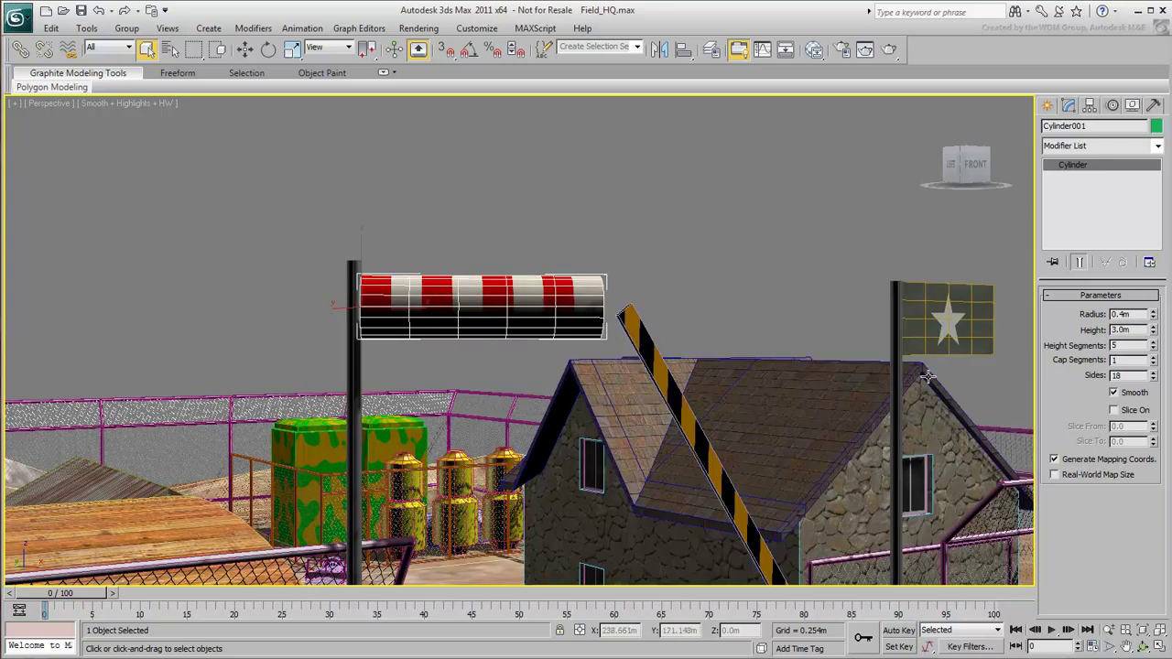
right_click(1153, 347)
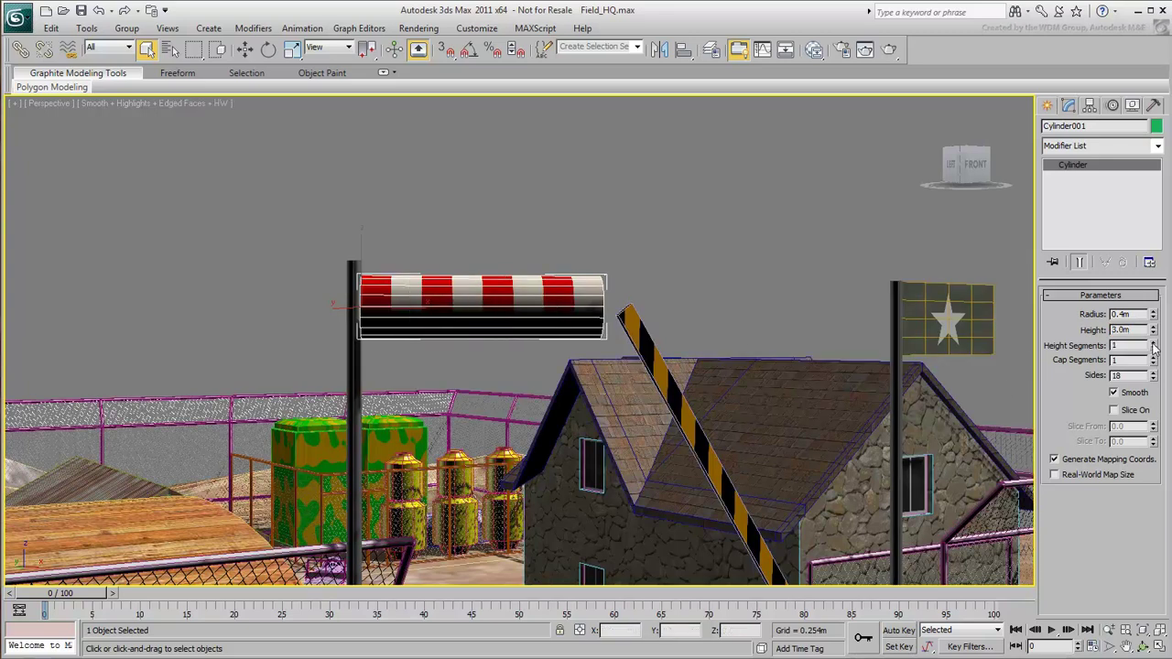
click(1153, 378)
click(1154, 378)
click(1153, 378)
click(1153, 378)
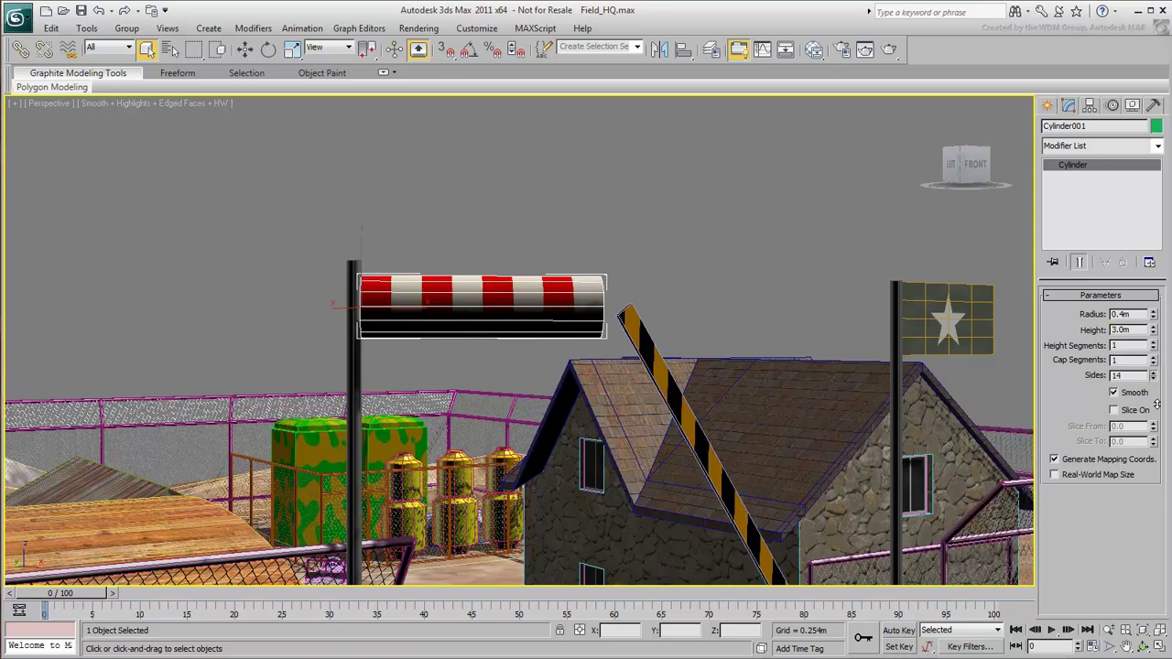
click(1153, 378)
click(1153, 378)
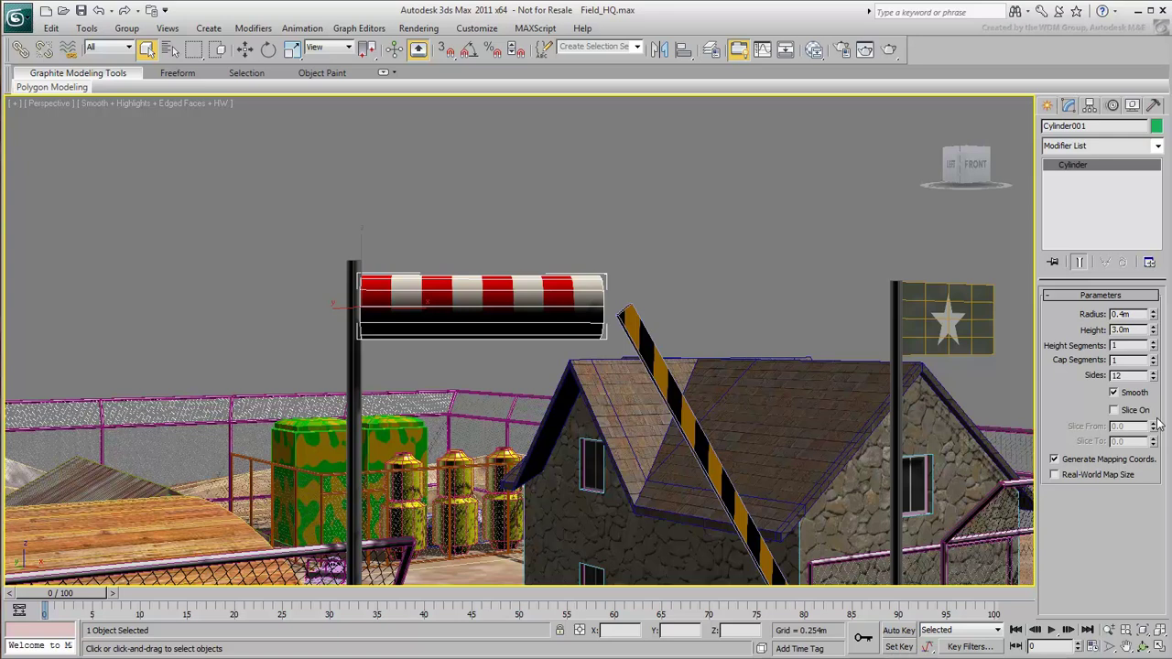
Step: Choose Bend from the Modifier List for the windsock cylinder
click(1157, 146)
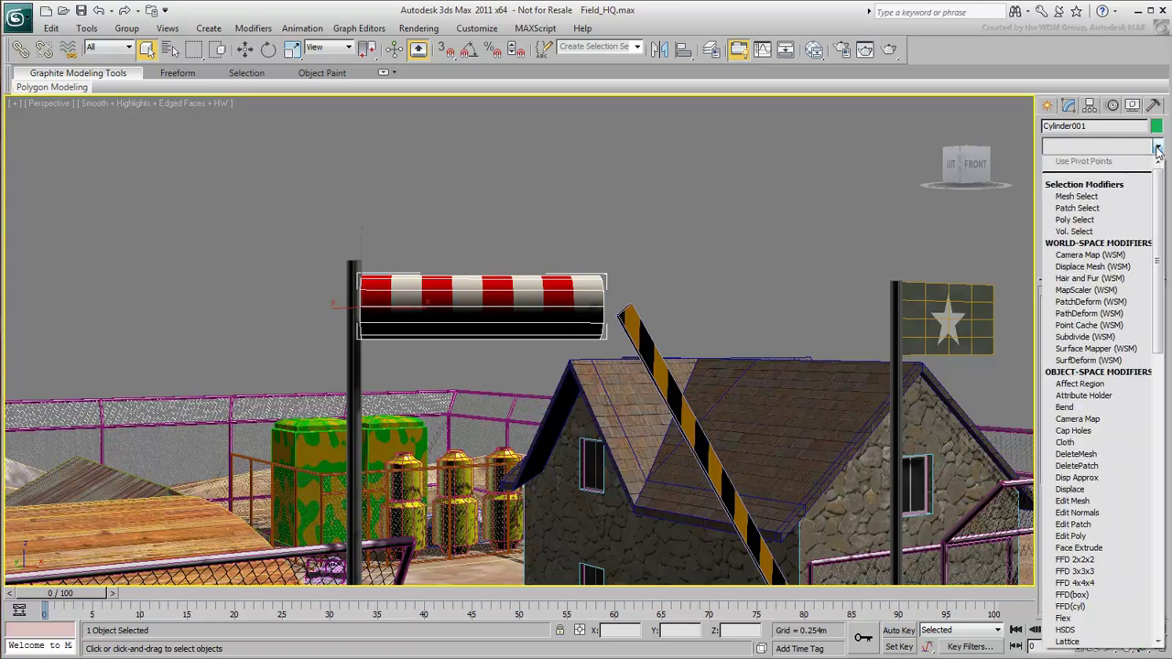
click(1107, 406)
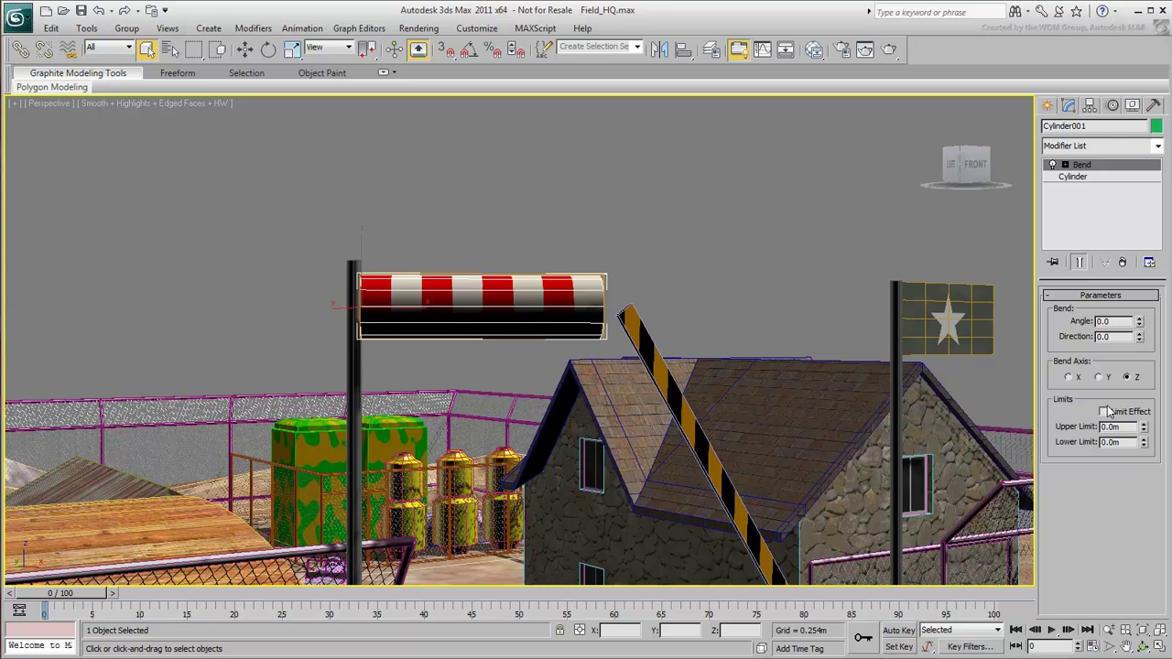
Step: Set the Bend angle to 64.5 and view the windsock from above in wireframe
drag(1141, 323, 1117, 232)
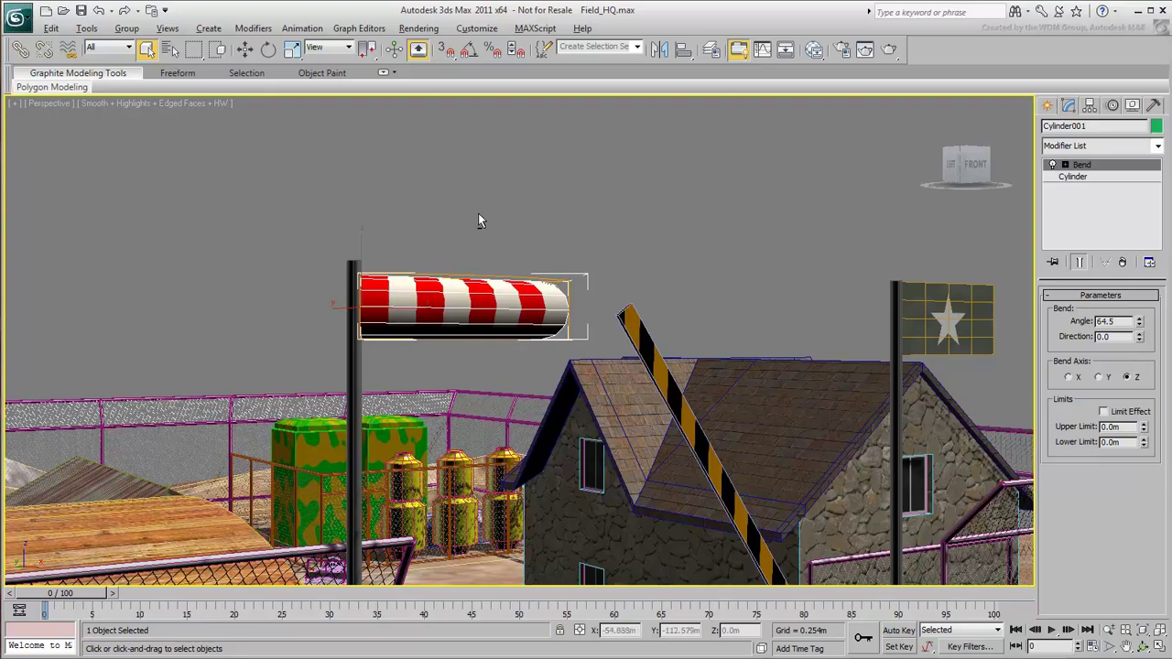
alt+middle_drag(477, 212, 694, 302)
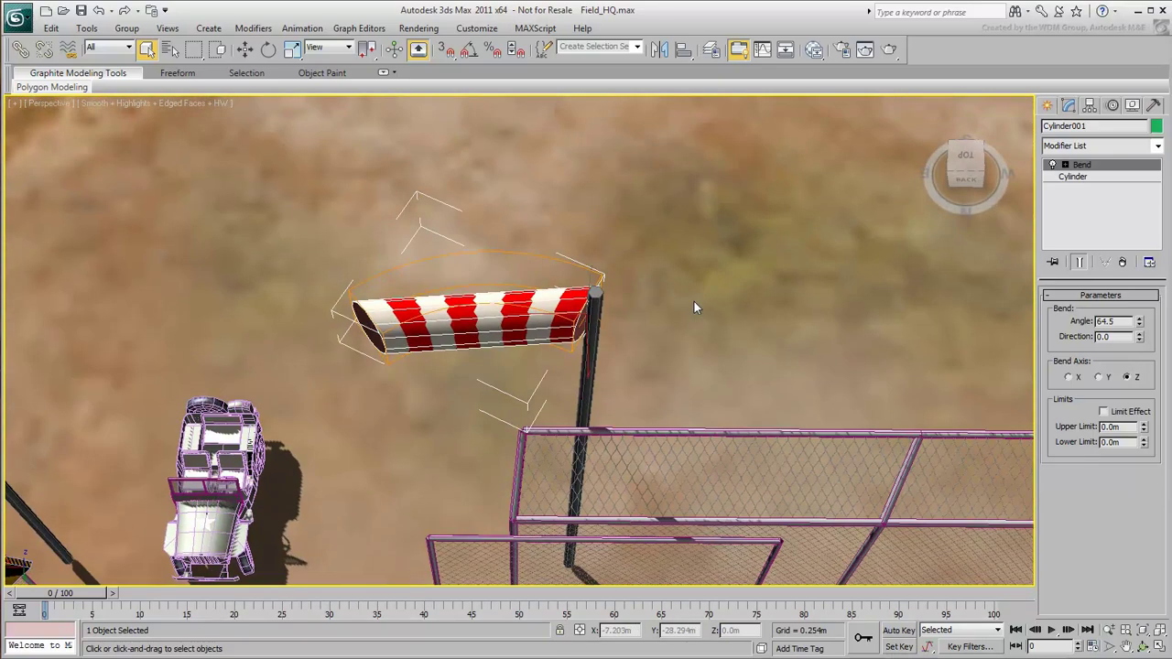
scroll(694, 301, up, 3)
mouse_move(528, 406)
middle_down()
mouse_move(504, 440)
mouse_move(504, 350)
mouse_move(499, 369)
middle_up()
key(F3)
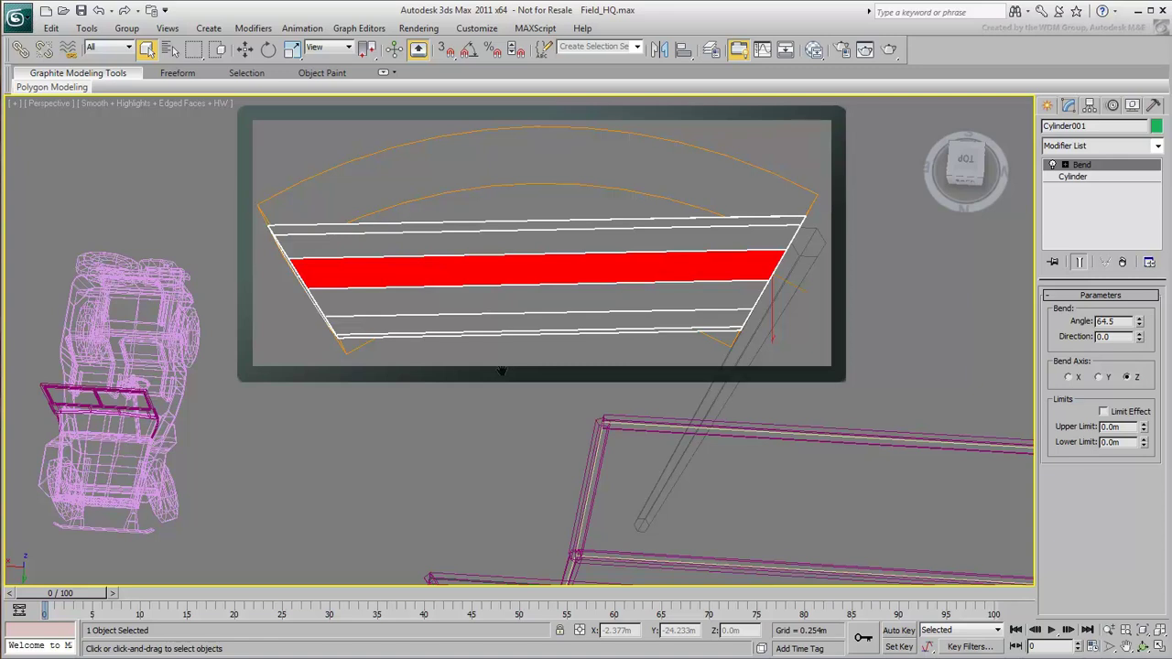
Step: In the Cylinder's base parameters, raise Height Segments to 7
click(1073, 177)
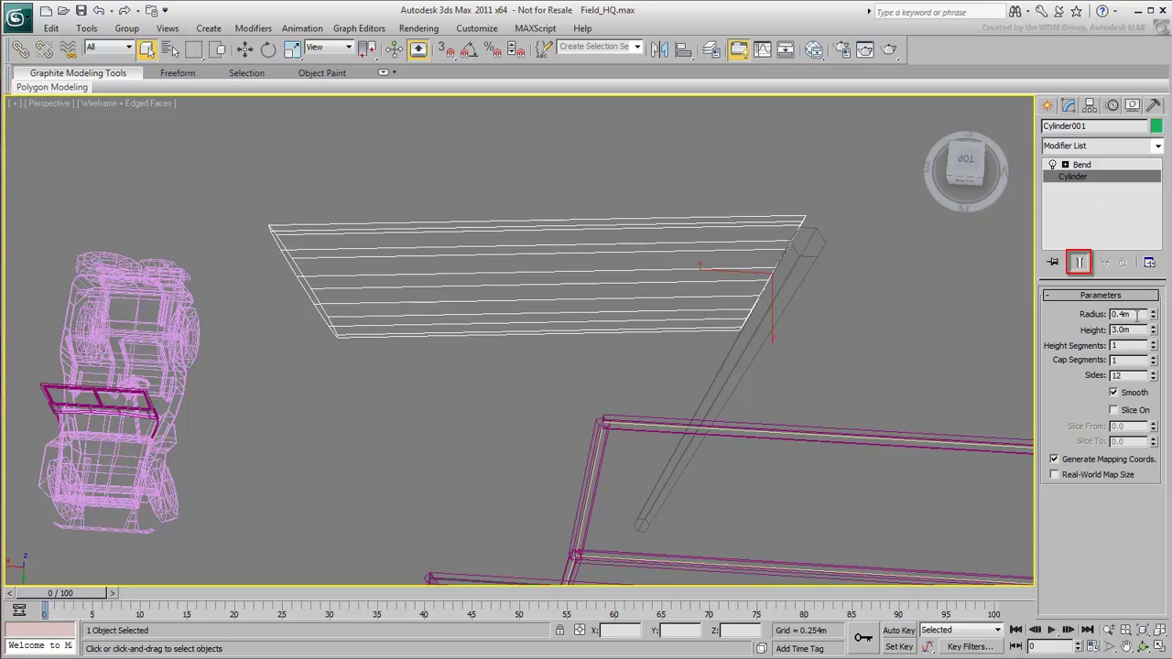
click(1154, 342)
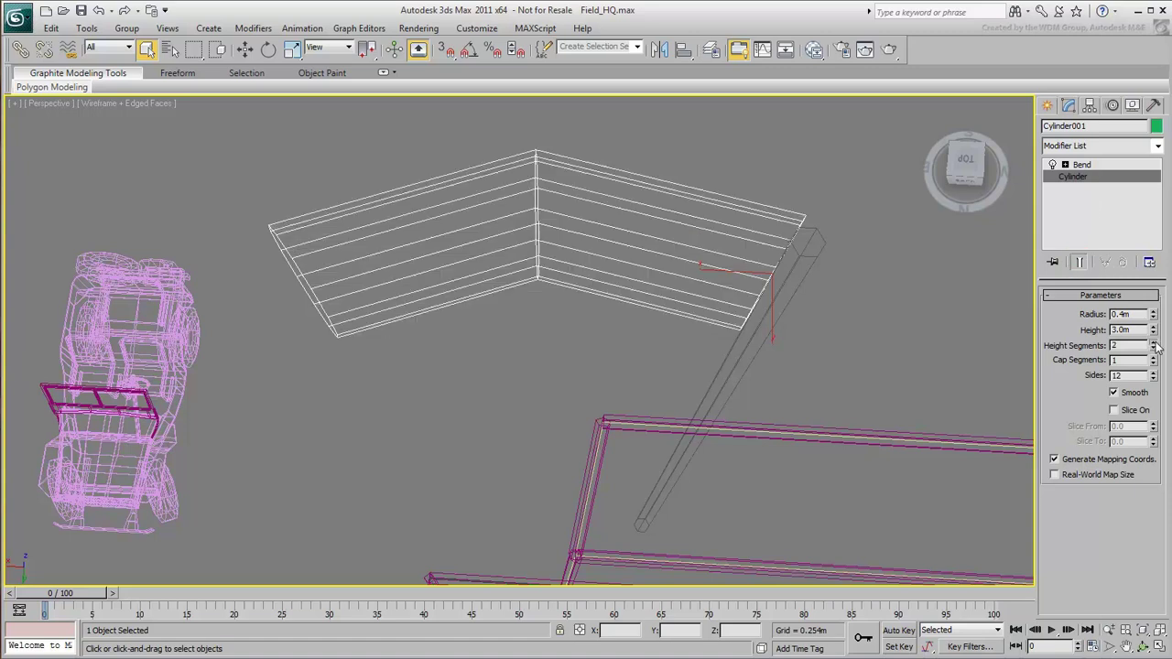
click(1154, 342)
click(1154, 342)
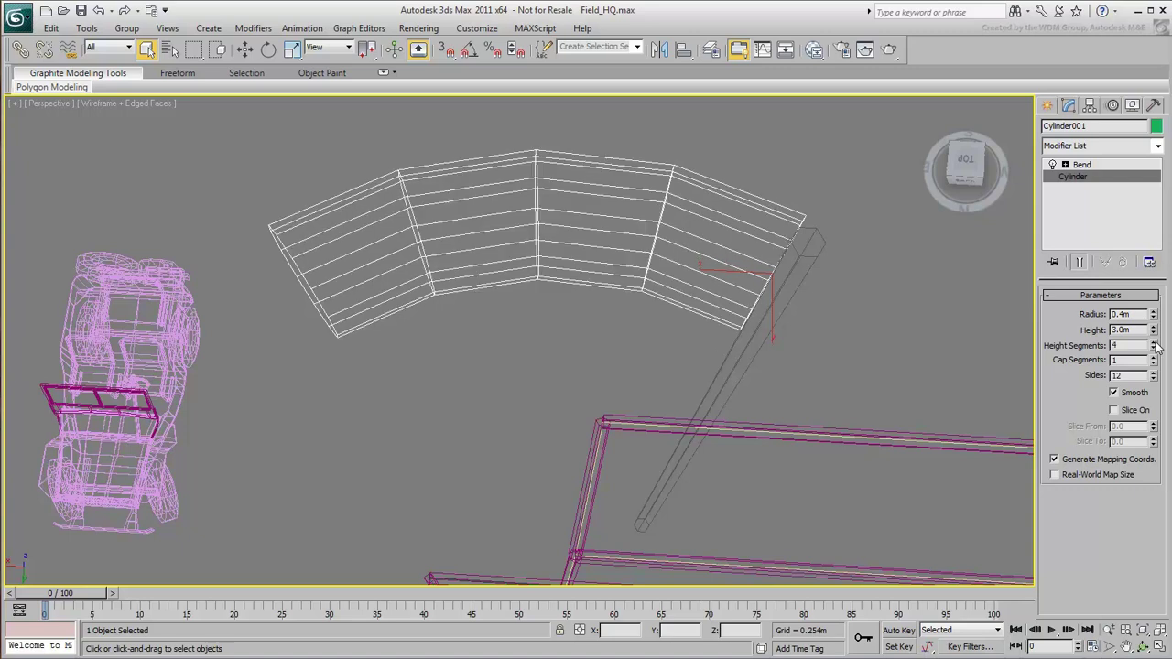
click(1154, 343)
click(1154, 343)
click(1155, 343)
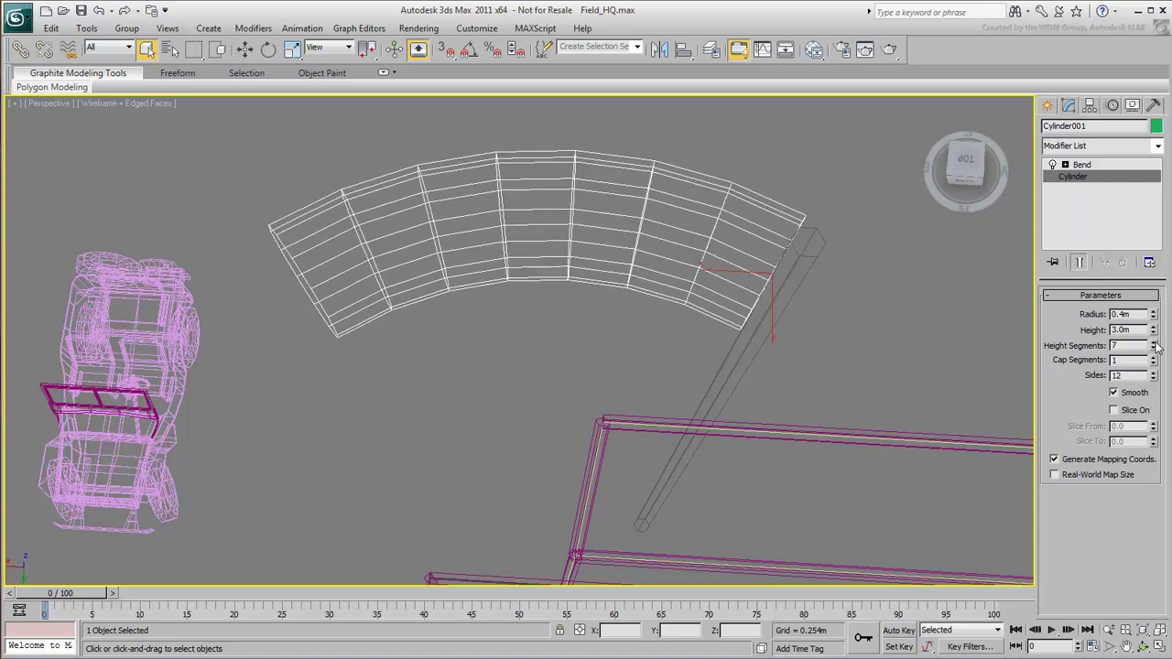
click(1155, 342)
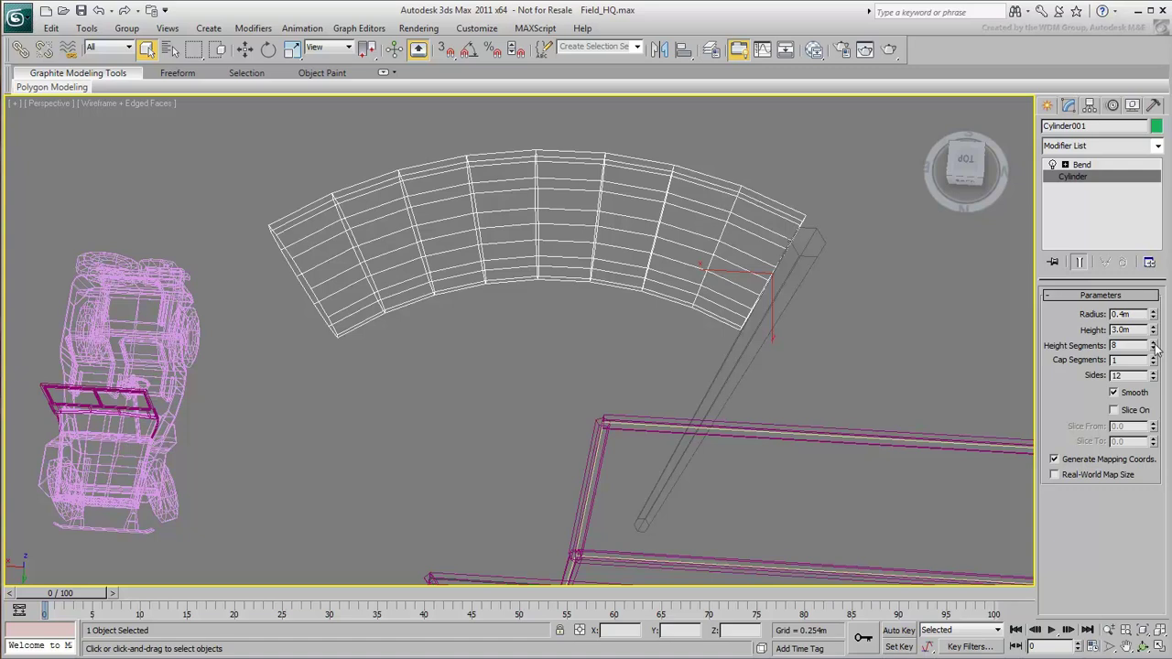
click(1154, 349)
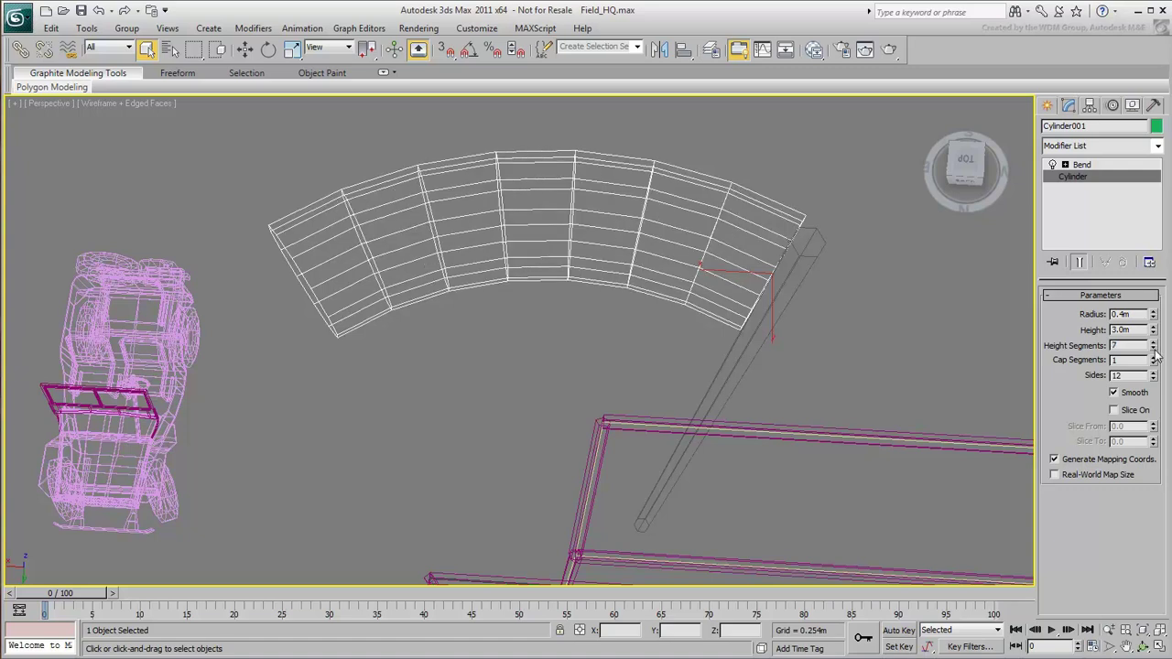
Step: Back in shaded view, set the Bend direction to 90 and angle to 40
key(F3)
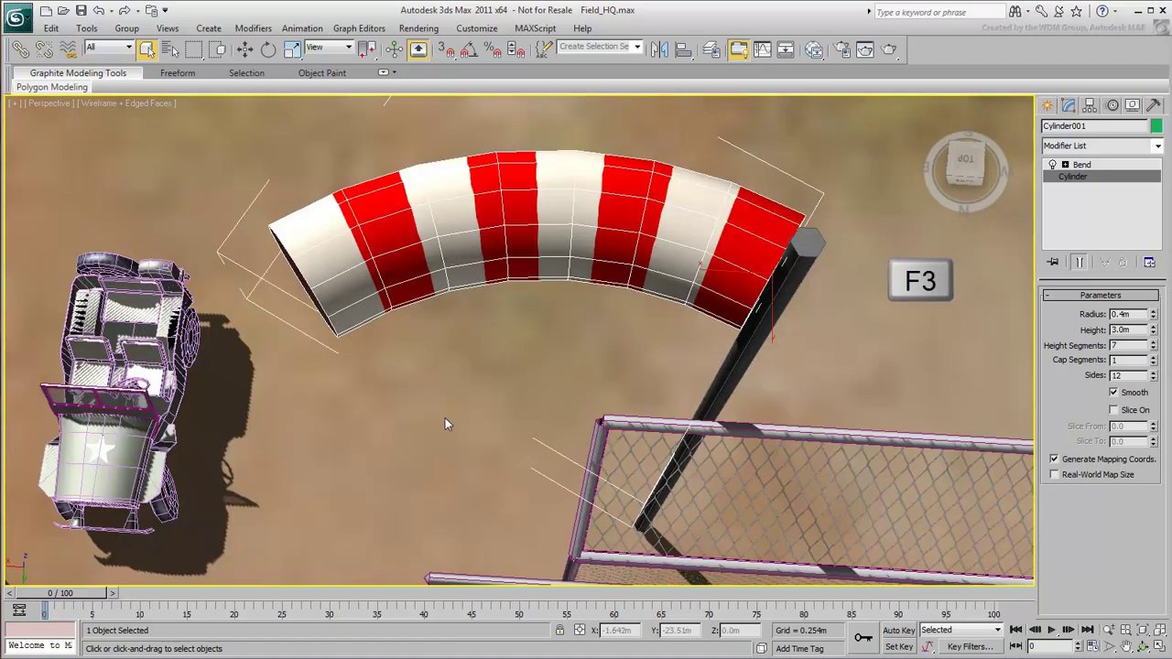
alt+middle_drag(444, 417, 660, 329)
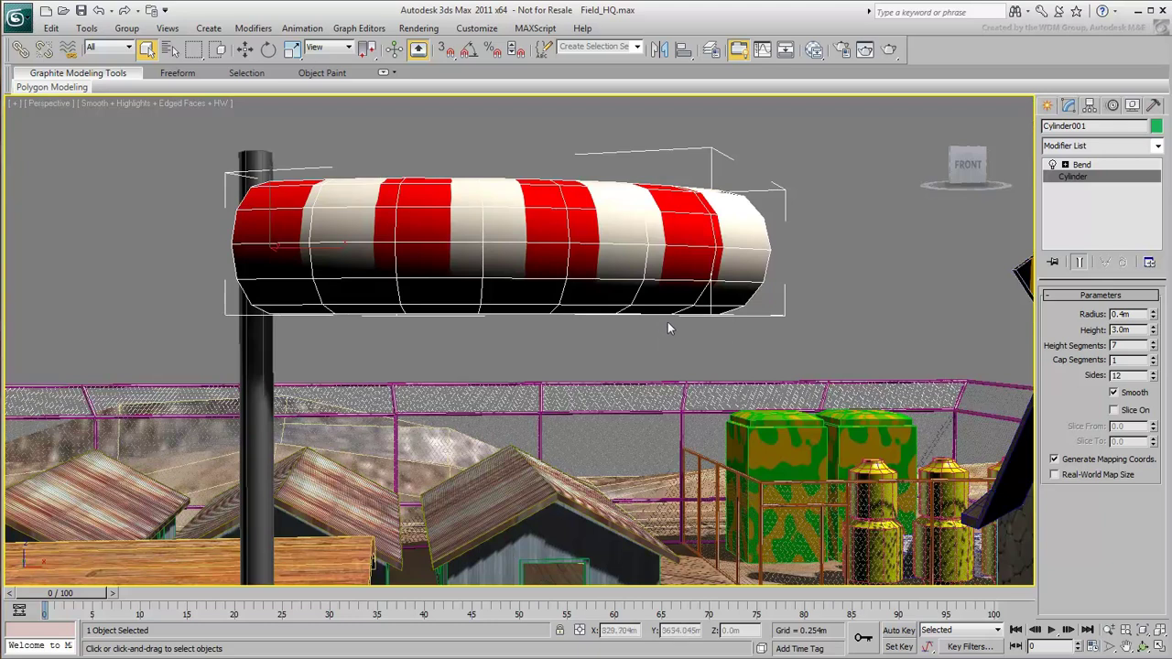
click(1082, 165)
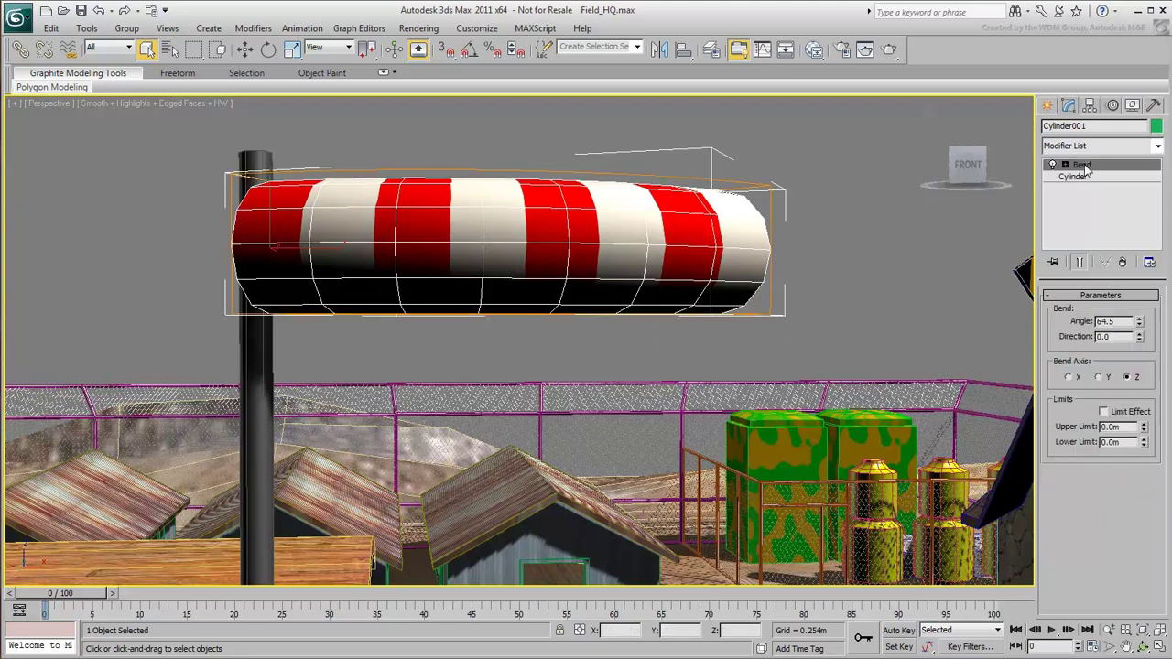
click(1113, 337)
text(90)
key(Return)
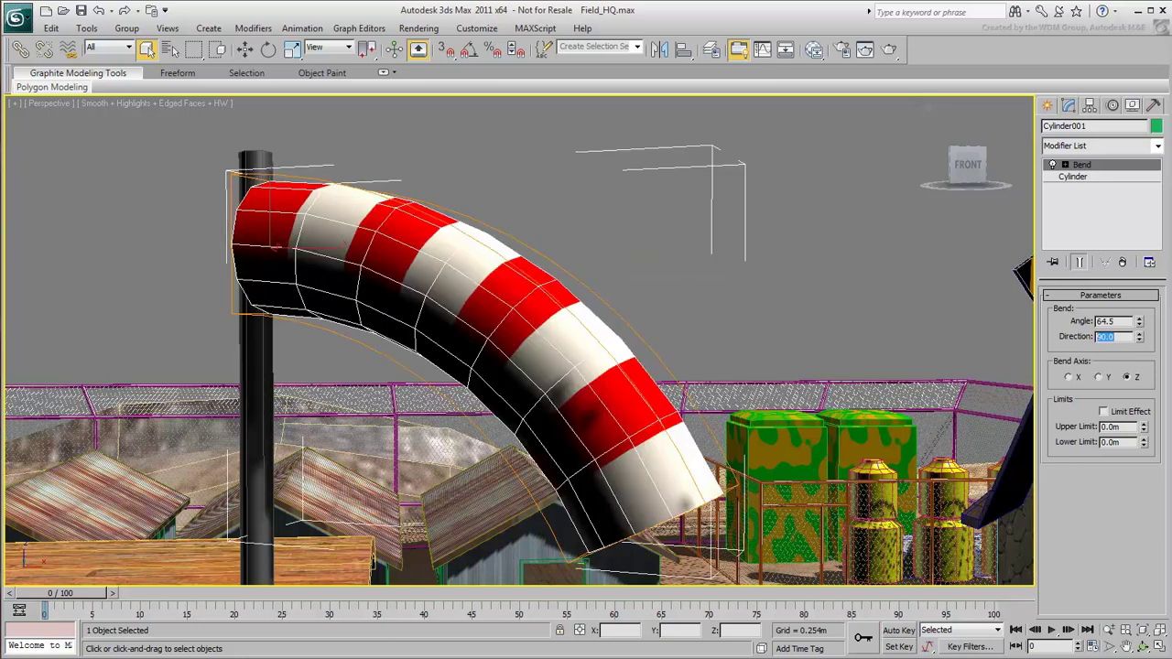
click(1126, 322)
text(40)
key(Return)
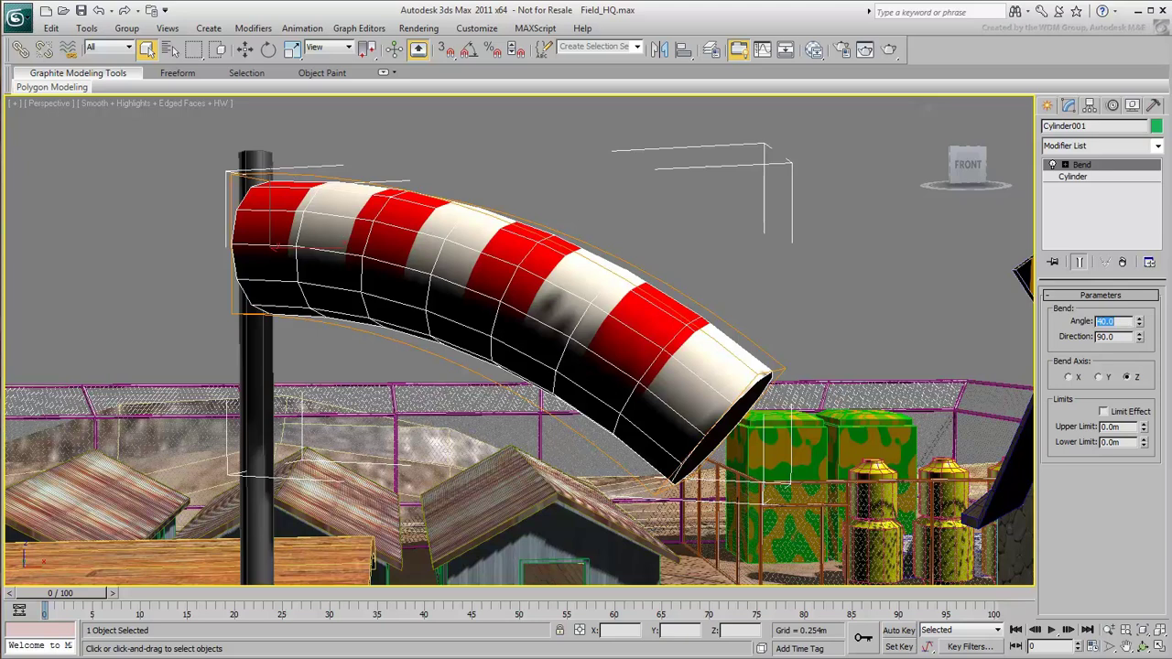
alt+middle_drag(879, 320, 515, 424)
Step: Add a Taper modifier to the windsock with Amount -0.6
click(1157, 145)
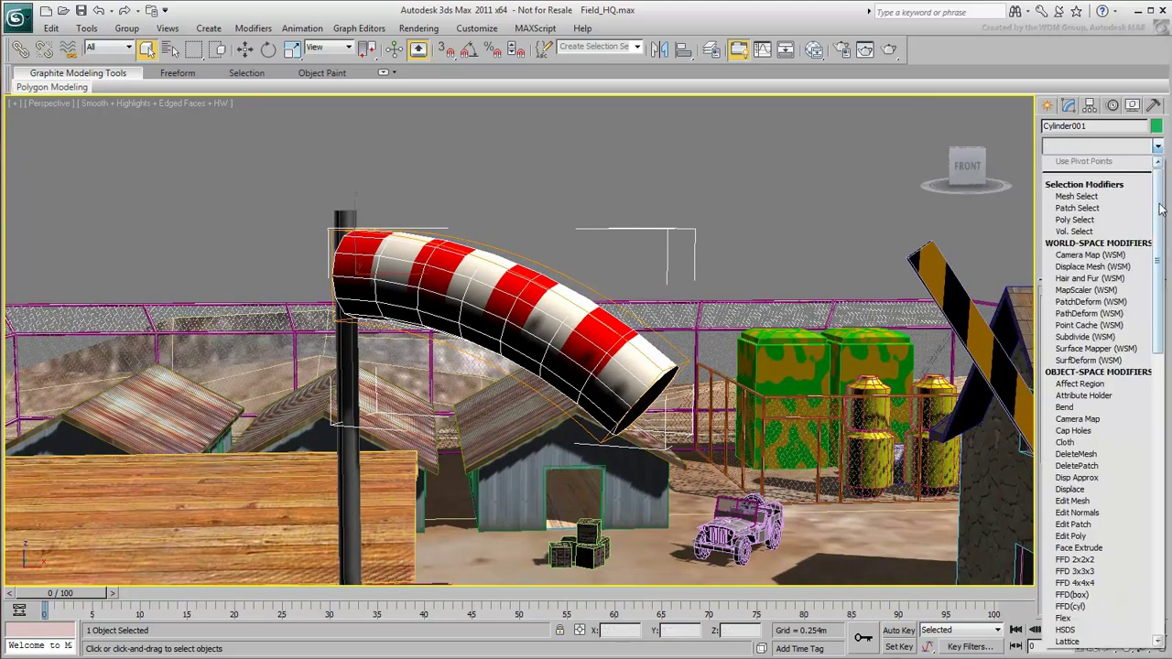
drag(1159, 209, 1158, 483)
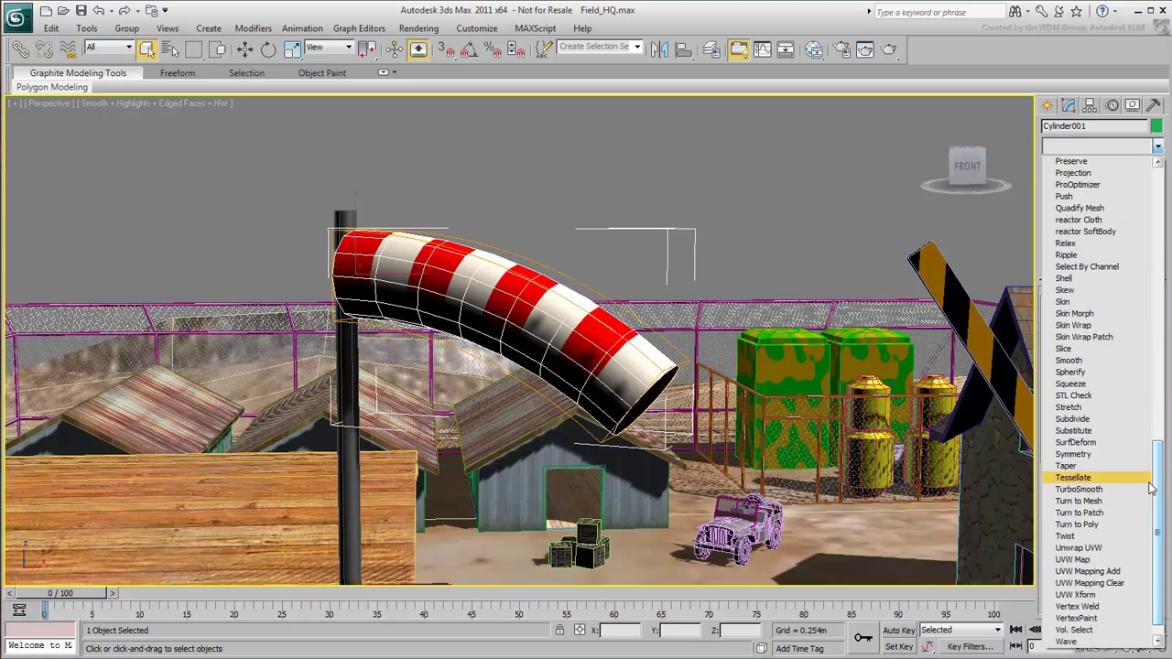
click(1067, 466)
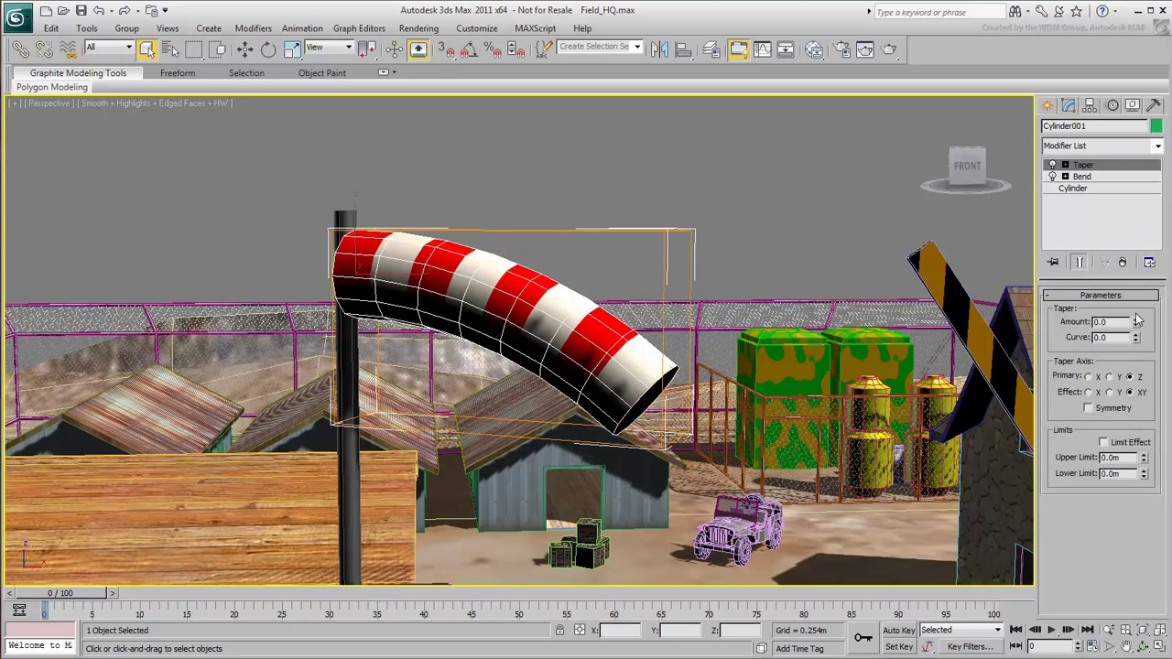
drag(1135, 322, 1135, 364)
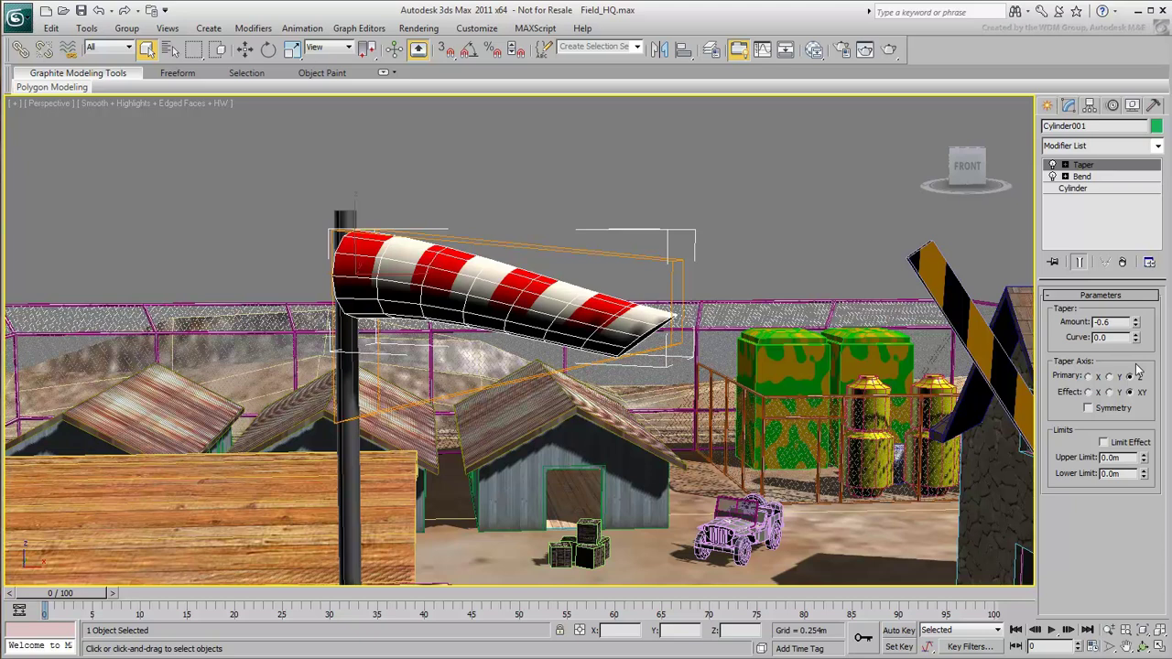
Step: Move the Bend modifier above Taper in the modifier stack
click(1098, 178)
drag(1104, 176, 1104, 170)
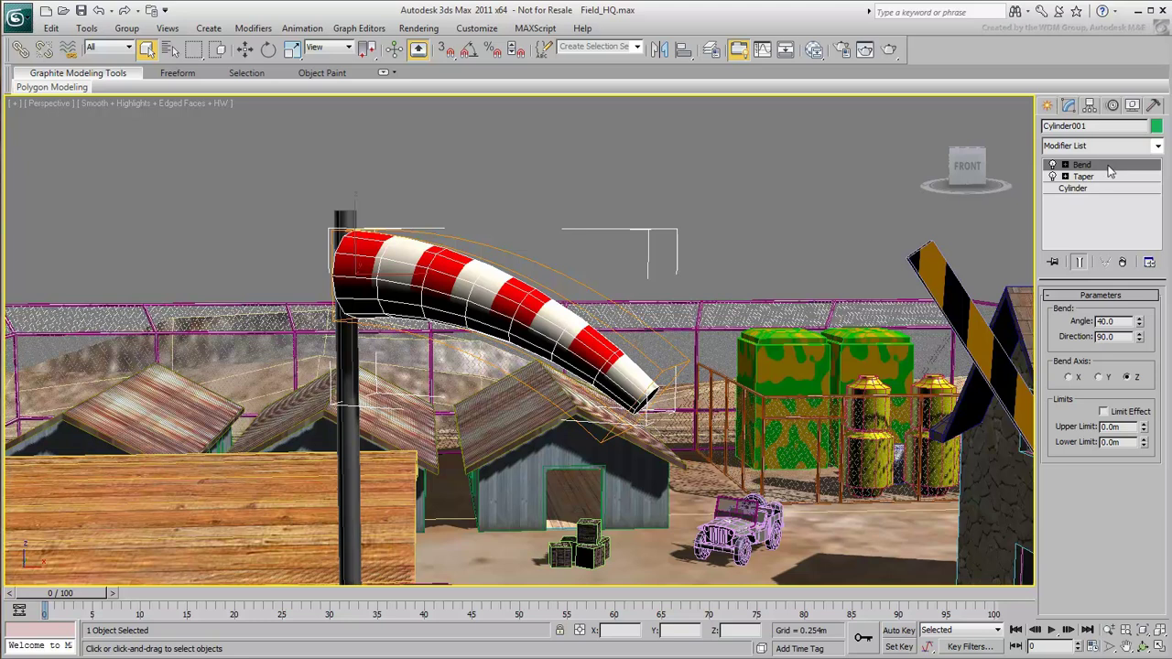
Step: Try a Twist modifier at 117 degrees atop the stack, then delete it
click(1112, 177)
click(1157, 146)
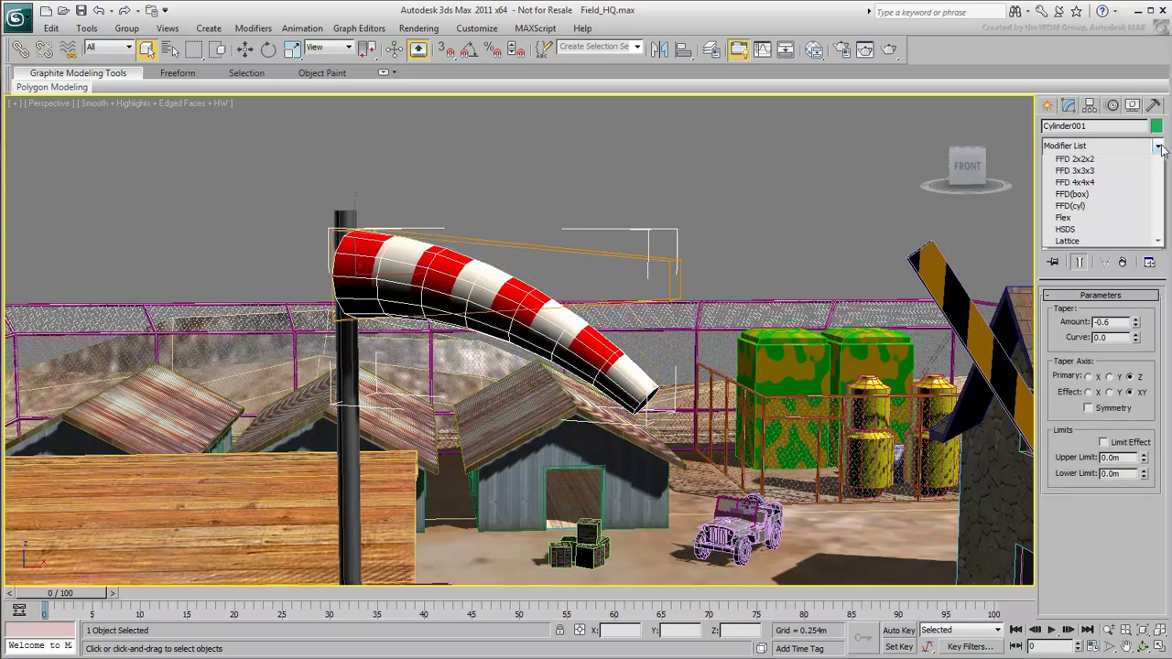
drag(1158, 169, 1160, 450)
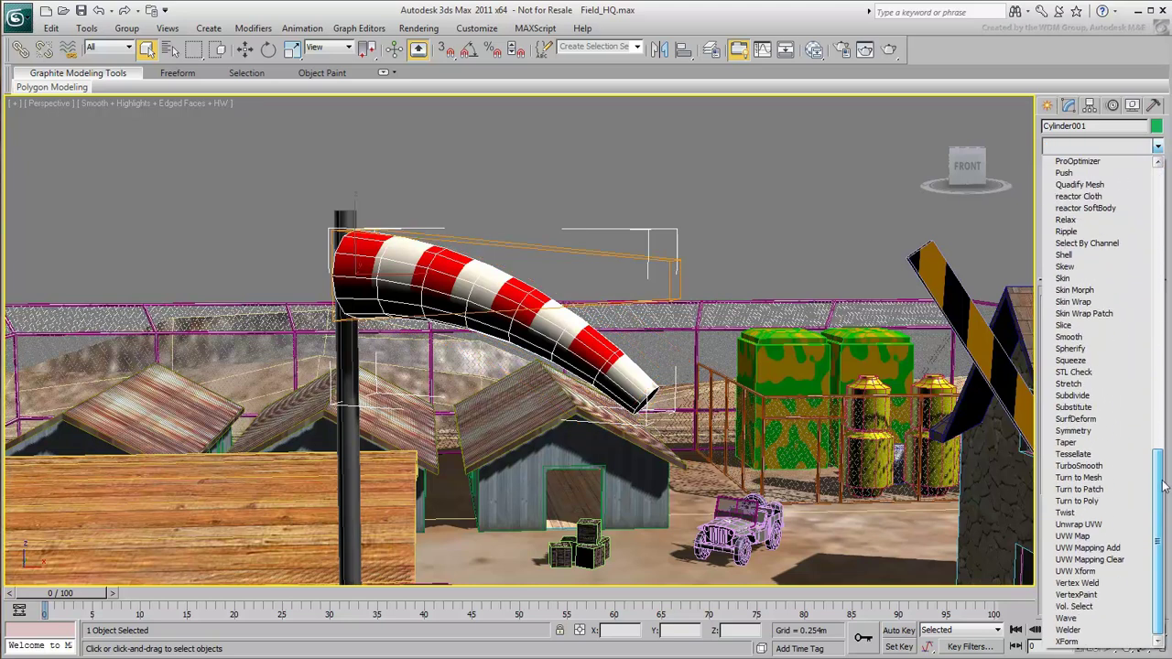
click(1067, 513)
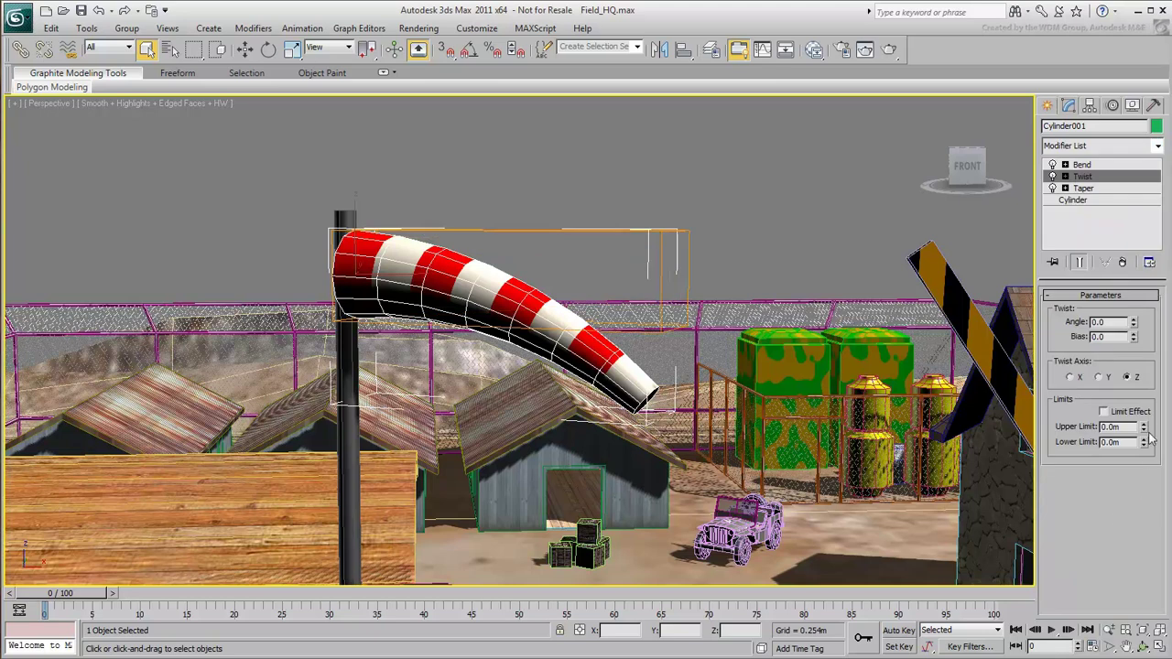
drag(1110, 177, 1113, 169)
drag(1132, 321, 1107, 146)
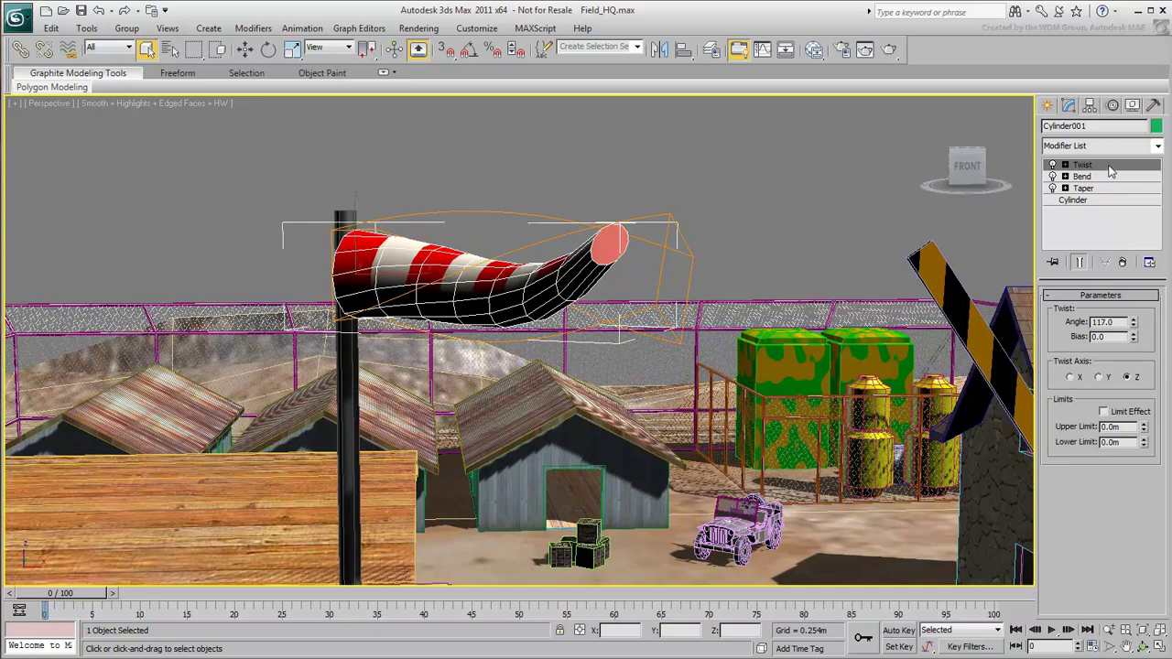
key(w)
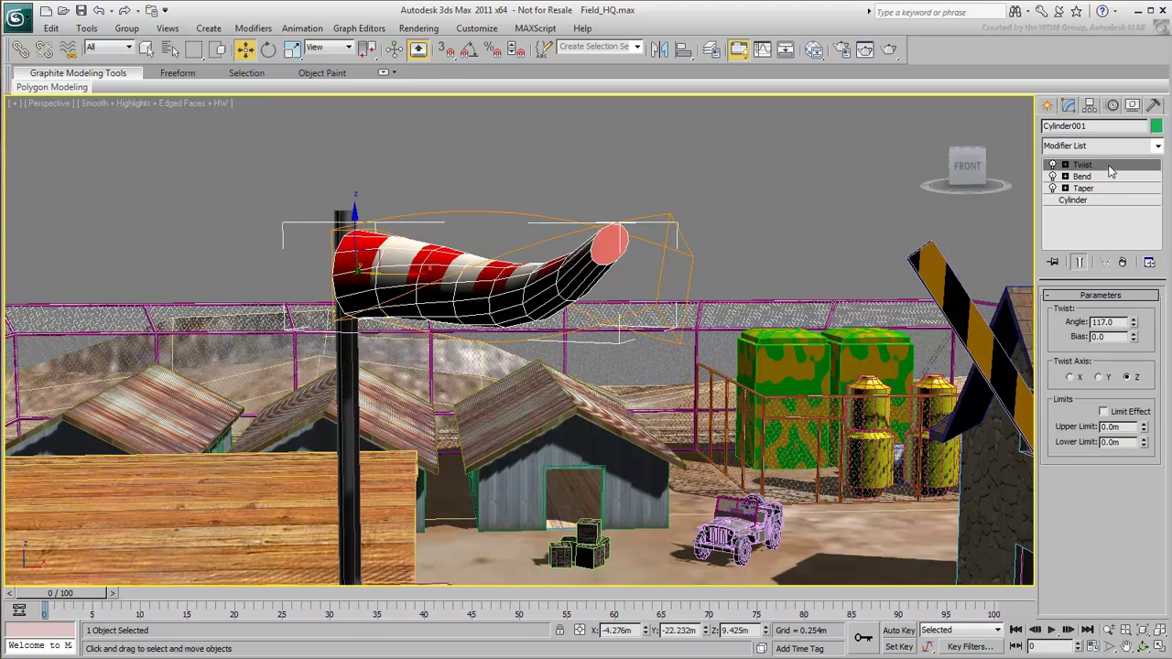
click(1123, 262)
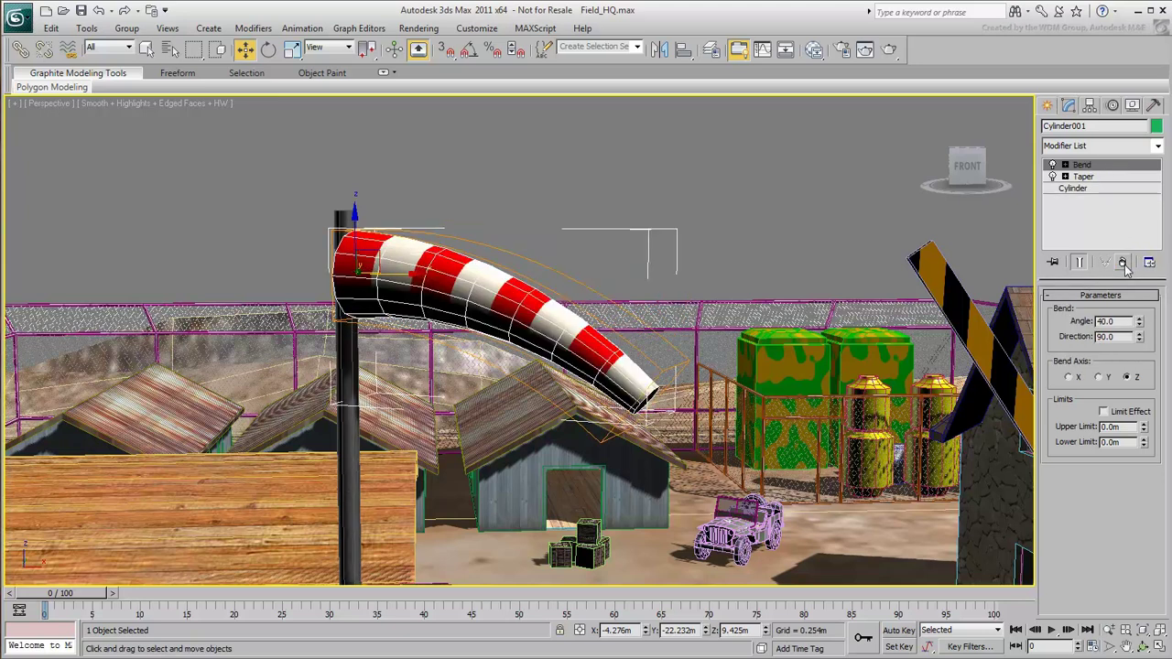
Step: Deselect the windsock, pan toward the ground by the jeep, and show Standard Primitives
click(816, 280)
middle_drag(704, 545, 690, 190)
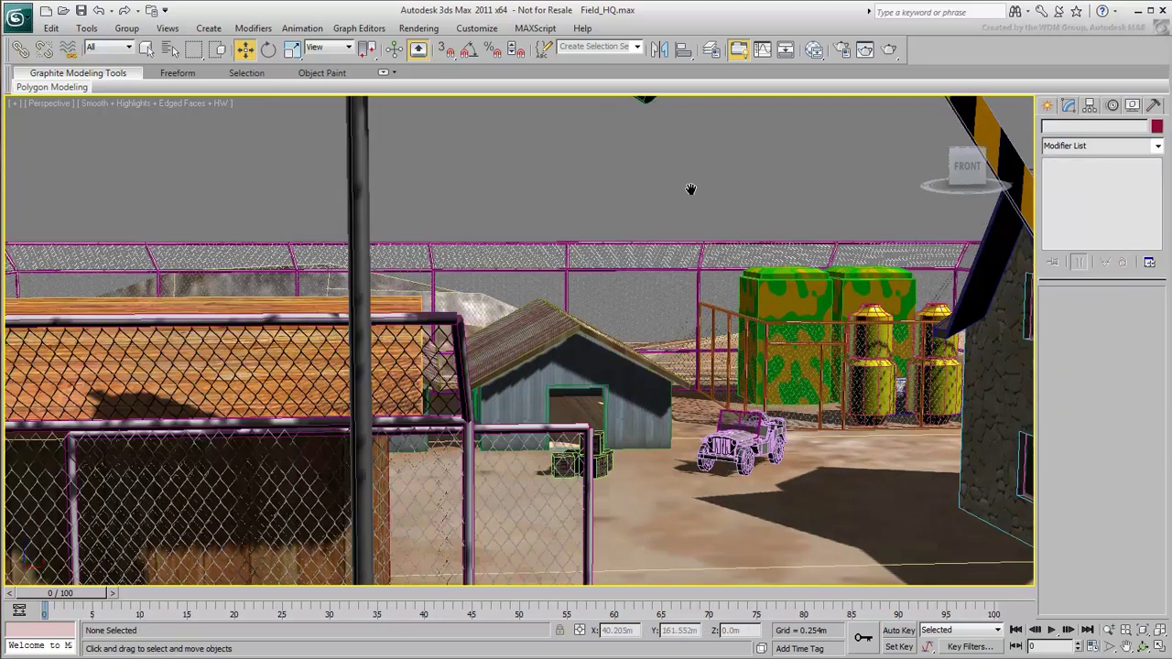
scroll(732, 513, up, 10)
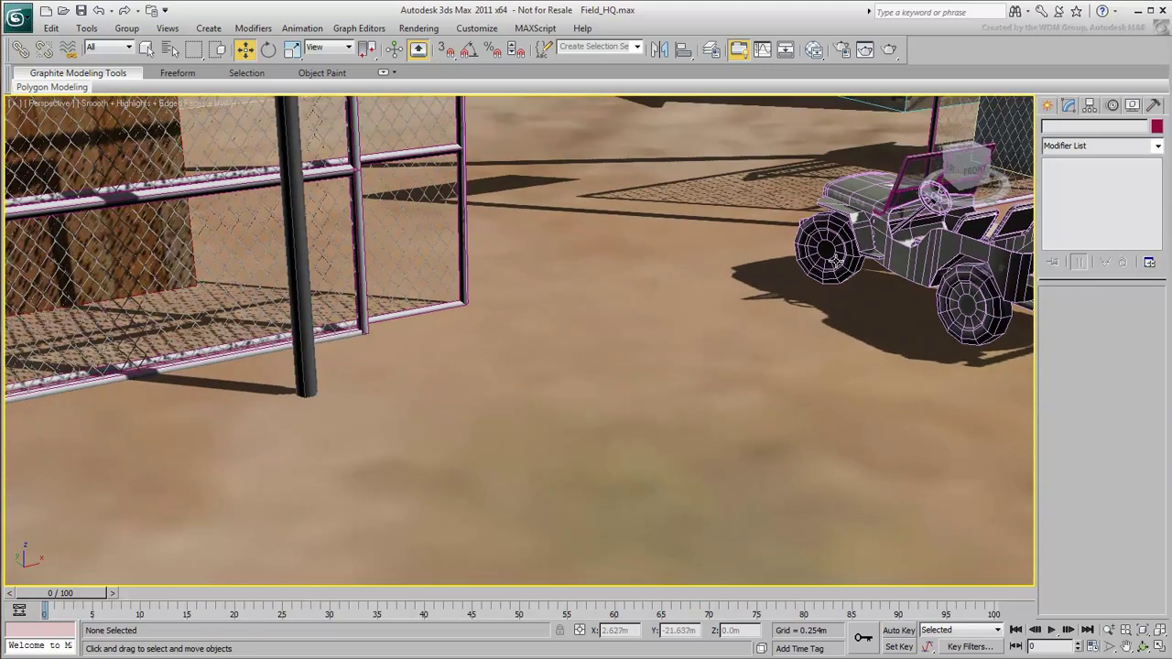
click(1047, 105)
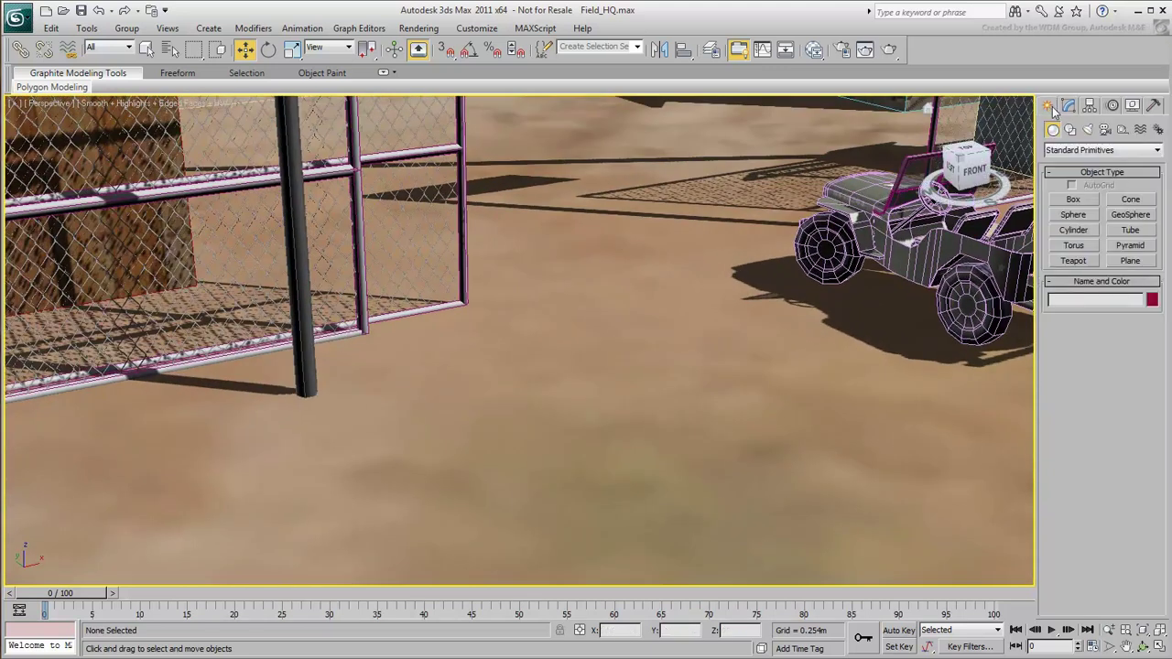
Step: Draw a half-buried sphere beside the fence and apply the dirt material to it
click(1089, 215)
drag(537, 385, 678, 413)
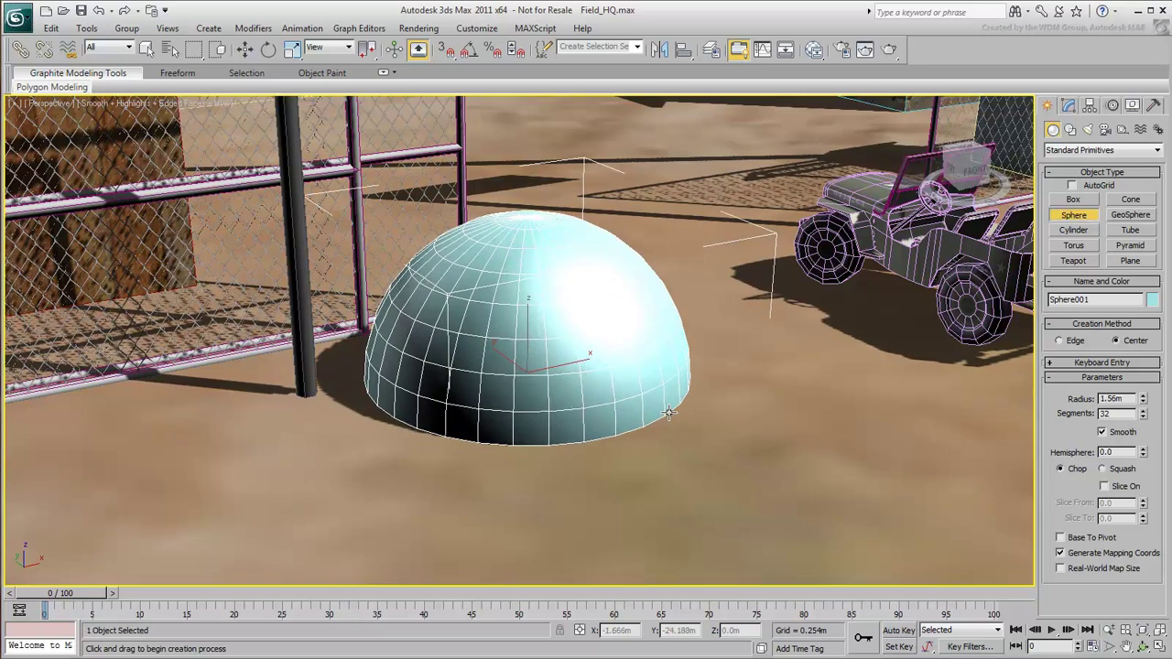
click(814, 50)
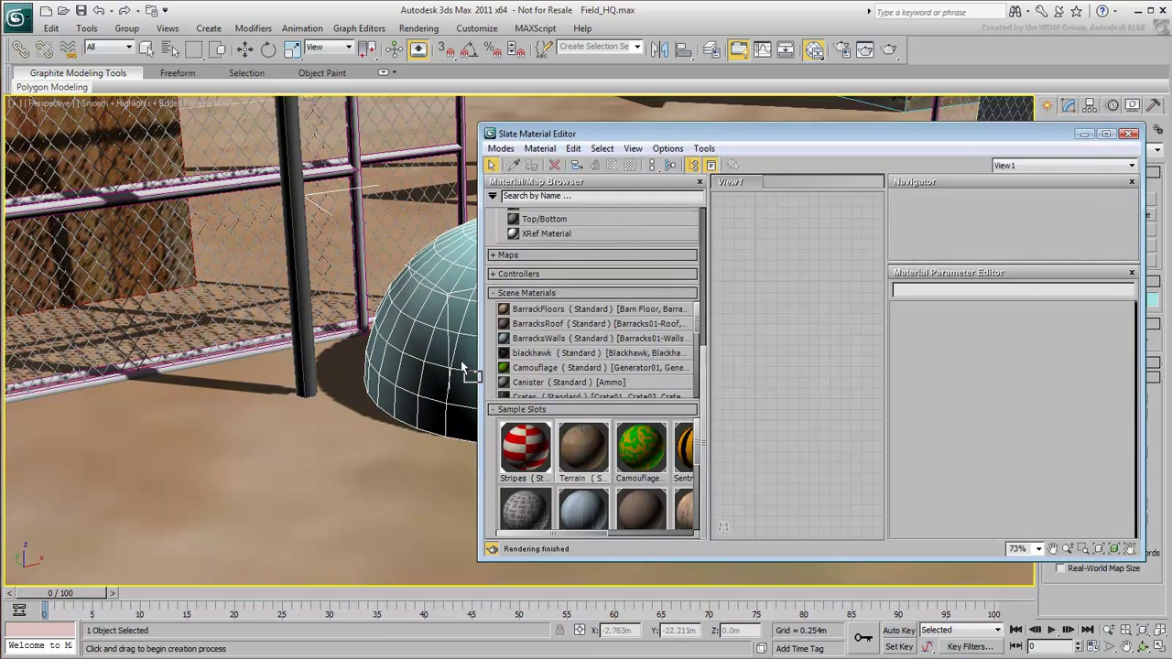
drag(462, 371, 439, 353)
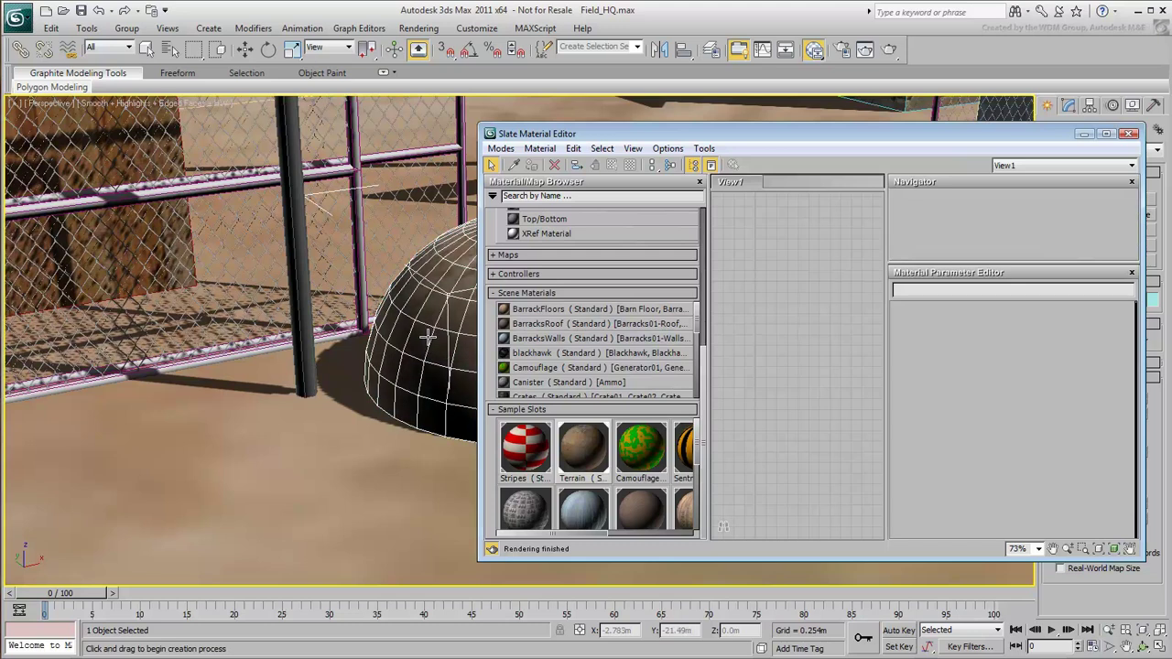
click(1128, 134)
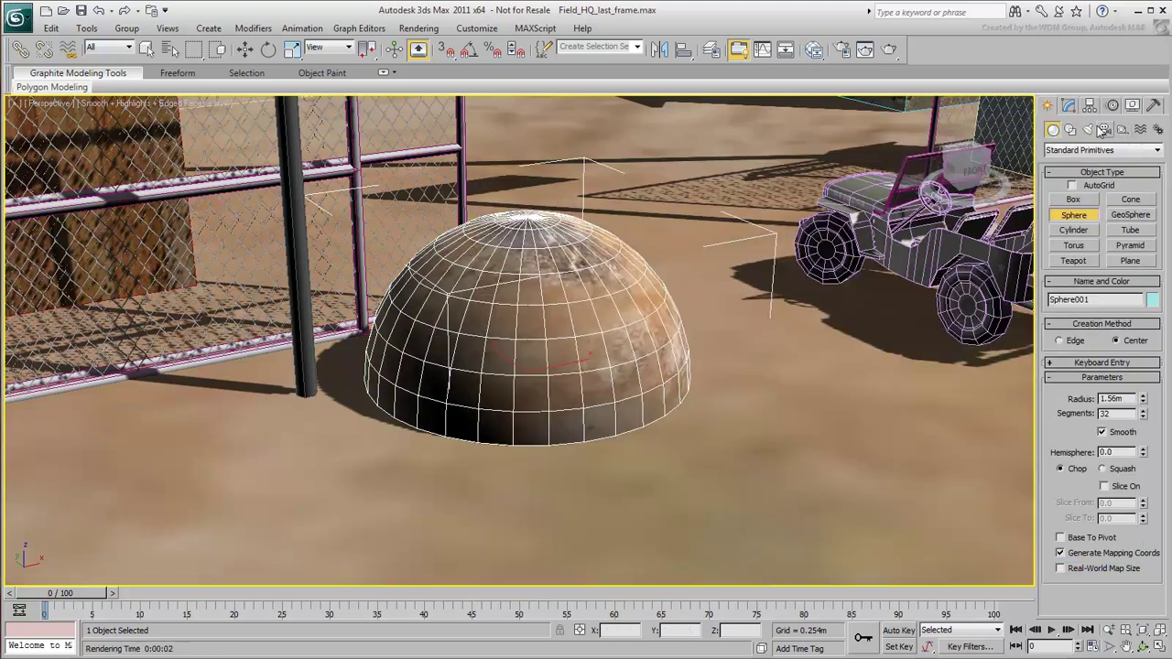
Step: Set the sphere's Segments to 64
click(1067, 106)
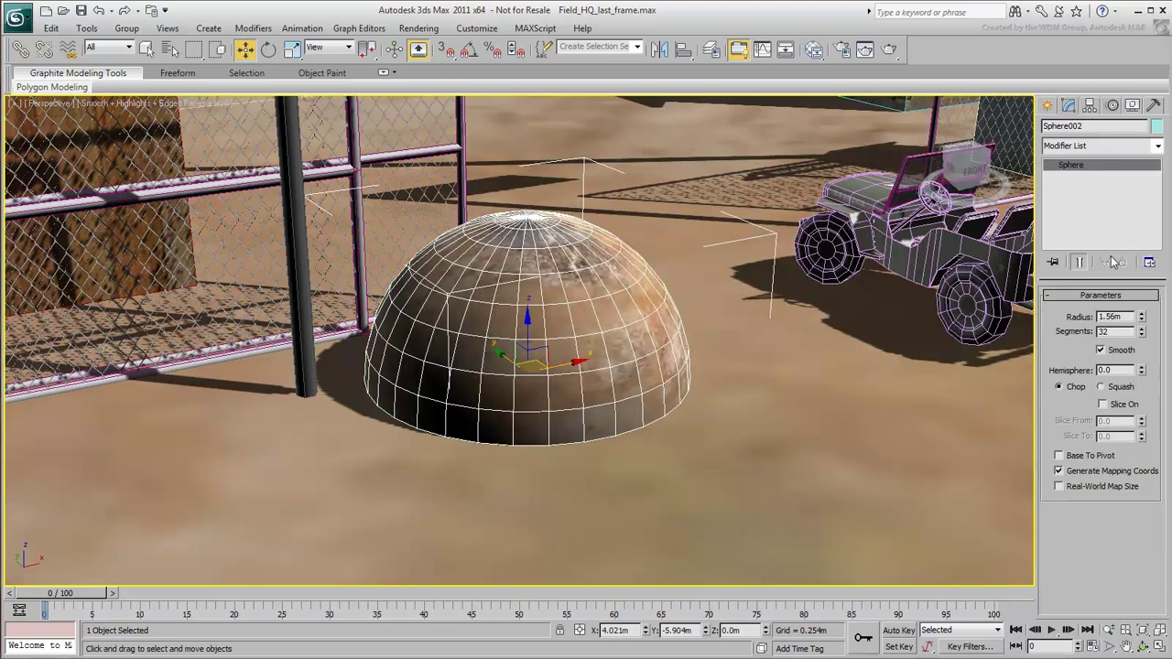
double_click(1113, 332)
text(64)
key(Return)
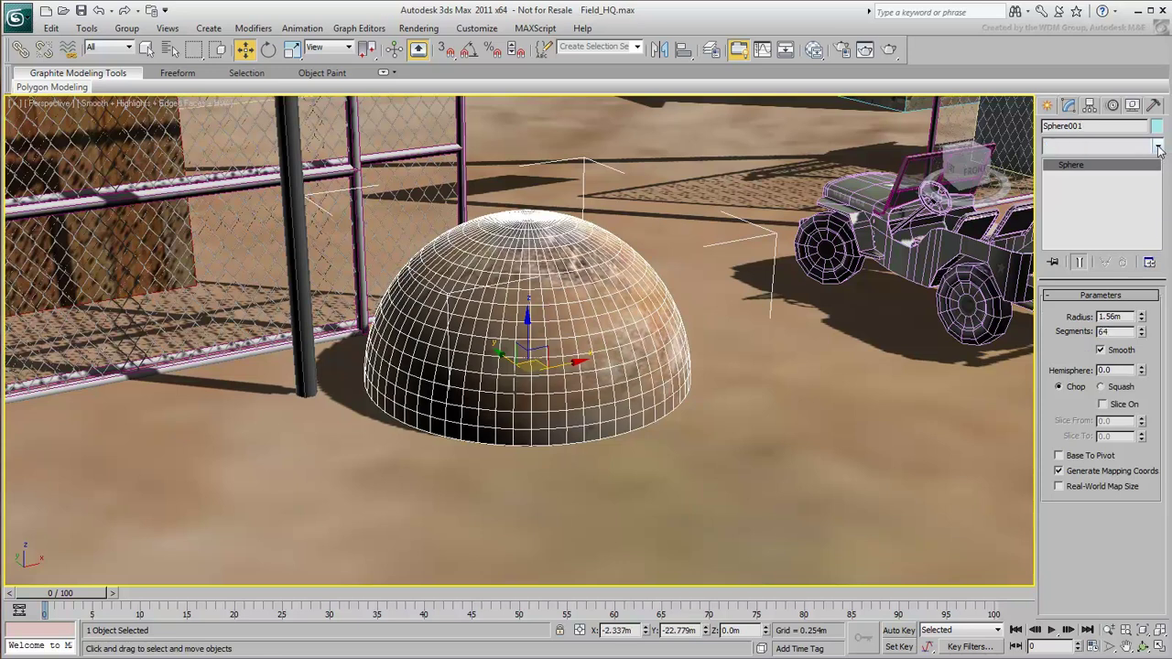
Step: Add a Noise modifier with 0.5m strength on X, Y and Z and Fractal on
click(1157, 145)
scroll(1167, 348, down, 10)
scroll(1167, 348, down, 3)
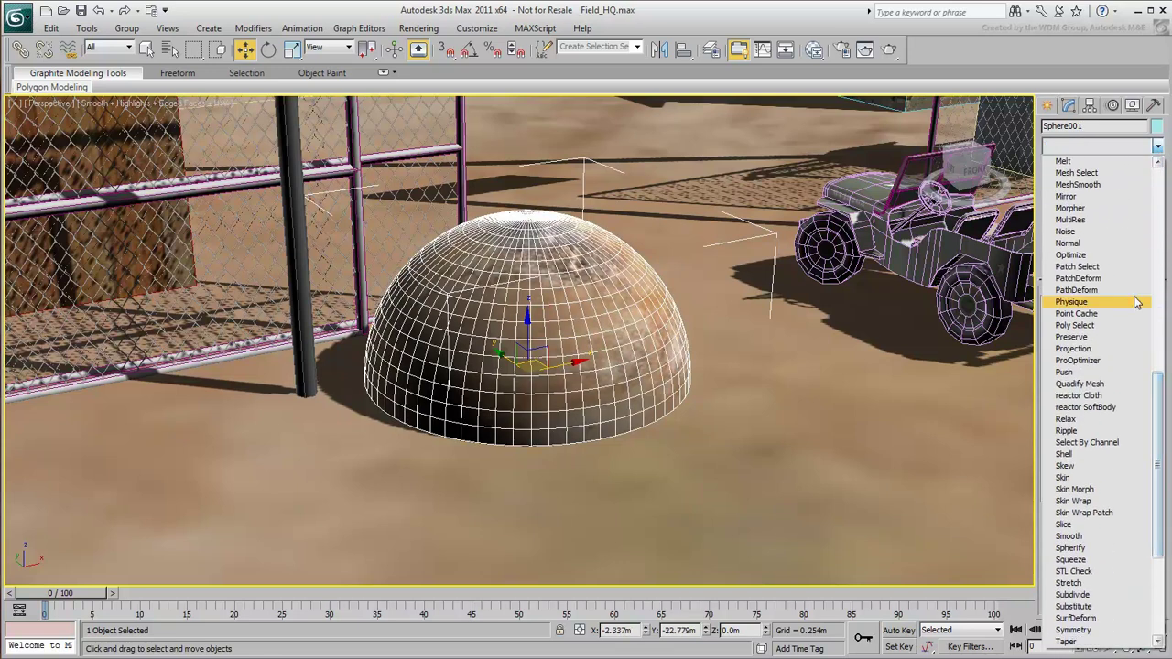
click(1110, 237)
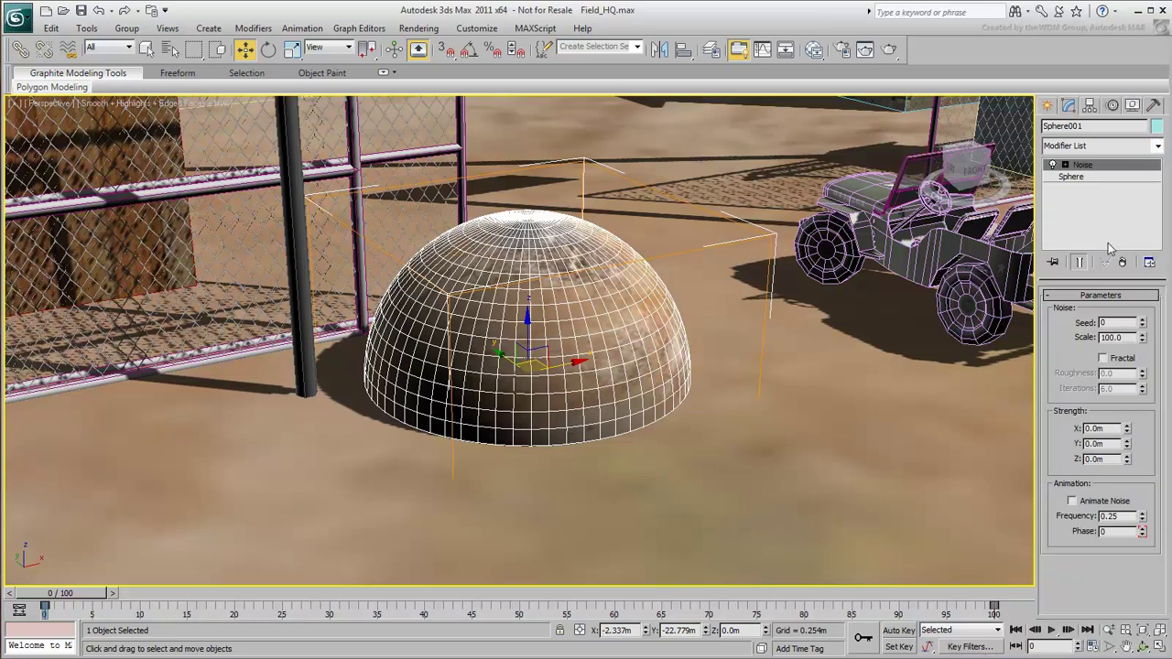
double_click(1112, 428)
text(0.5)
key(Tab)
text(0.5)
key(Return)
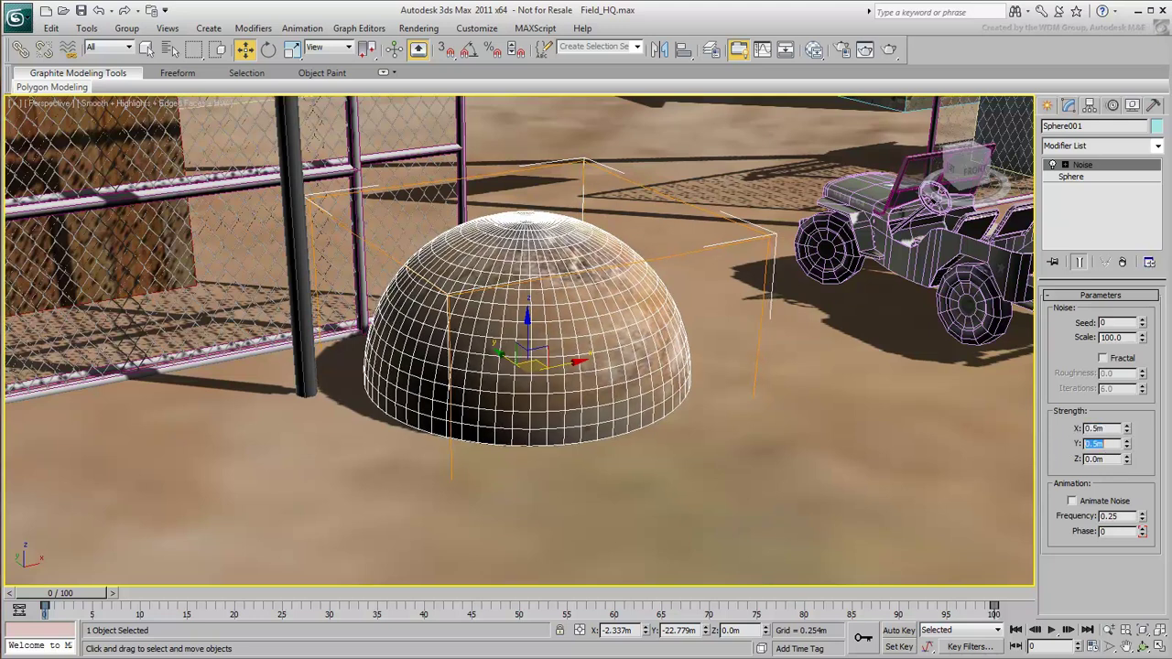
key(Tab)
text(0.5)
key(Return)
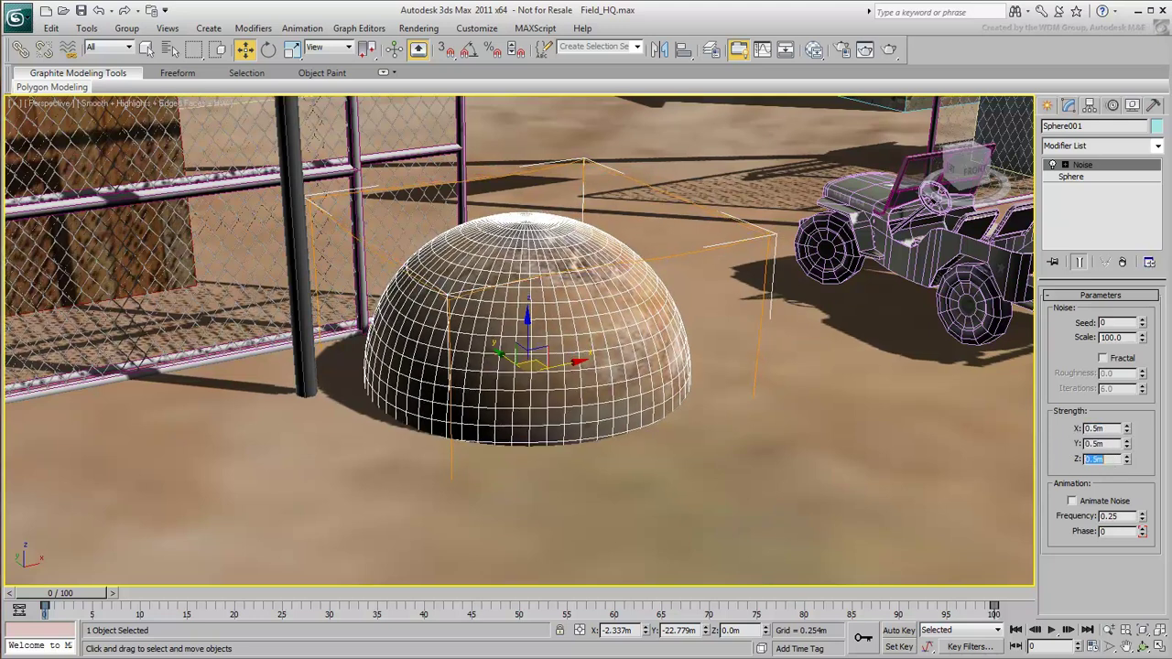
click(1103, 359)
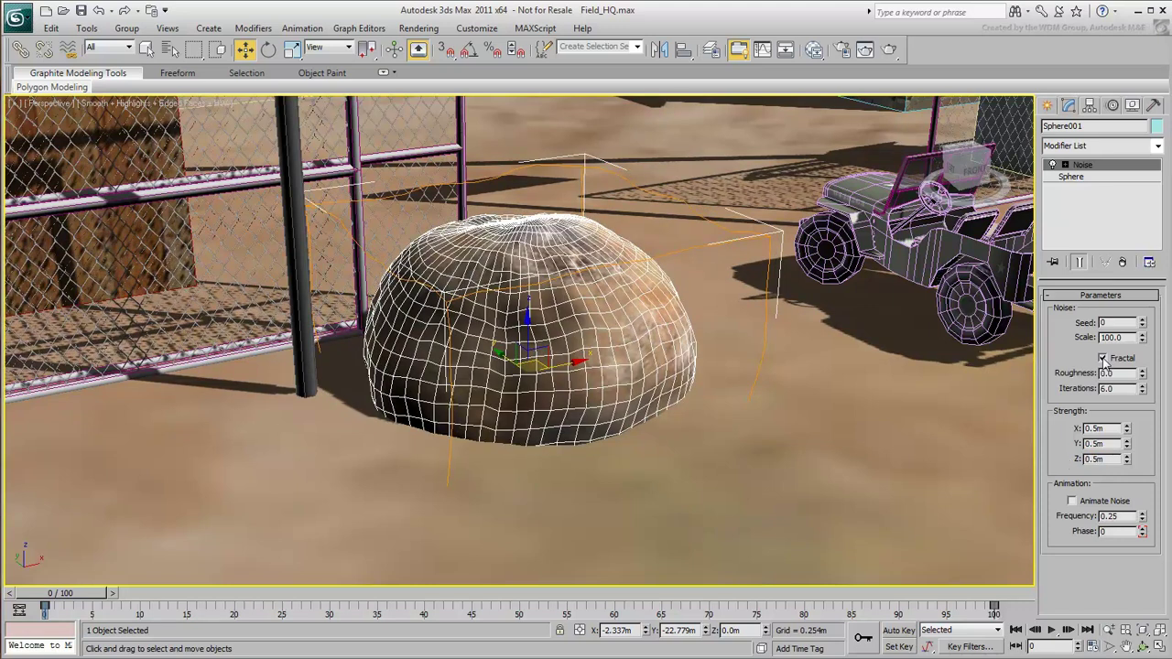
key(ctrl+d)
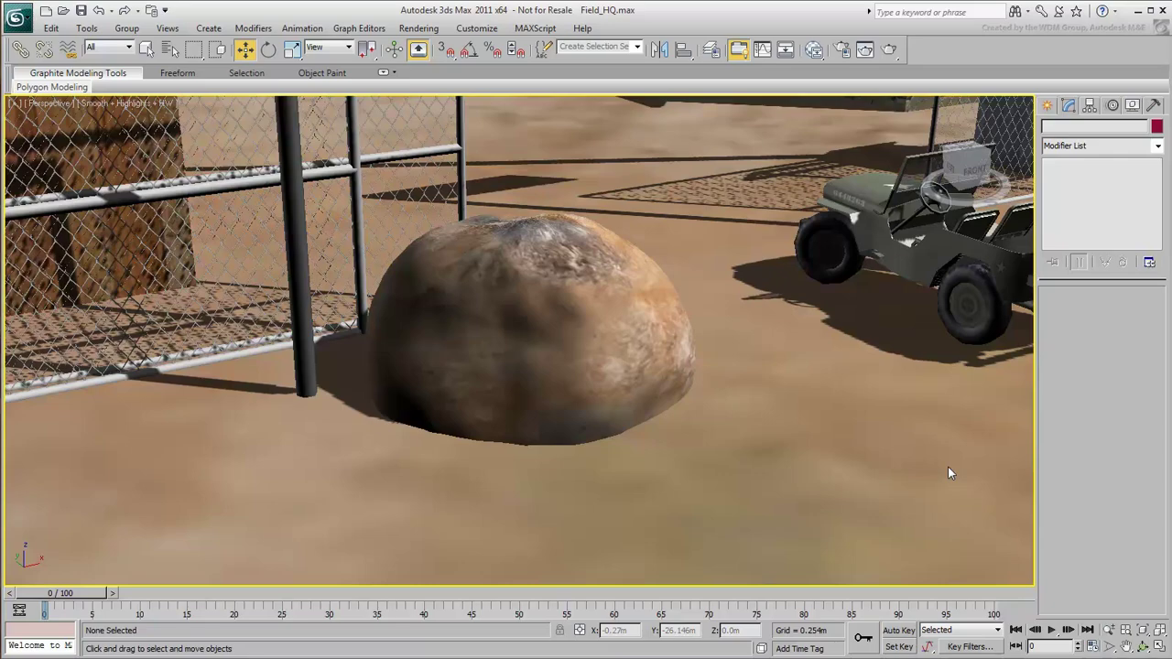
middle_drag(947, 472, 686, 262)
Step: Add a Skew modifier to the flag with direction 90, X axis and 0.5m amount
click(689, 257)
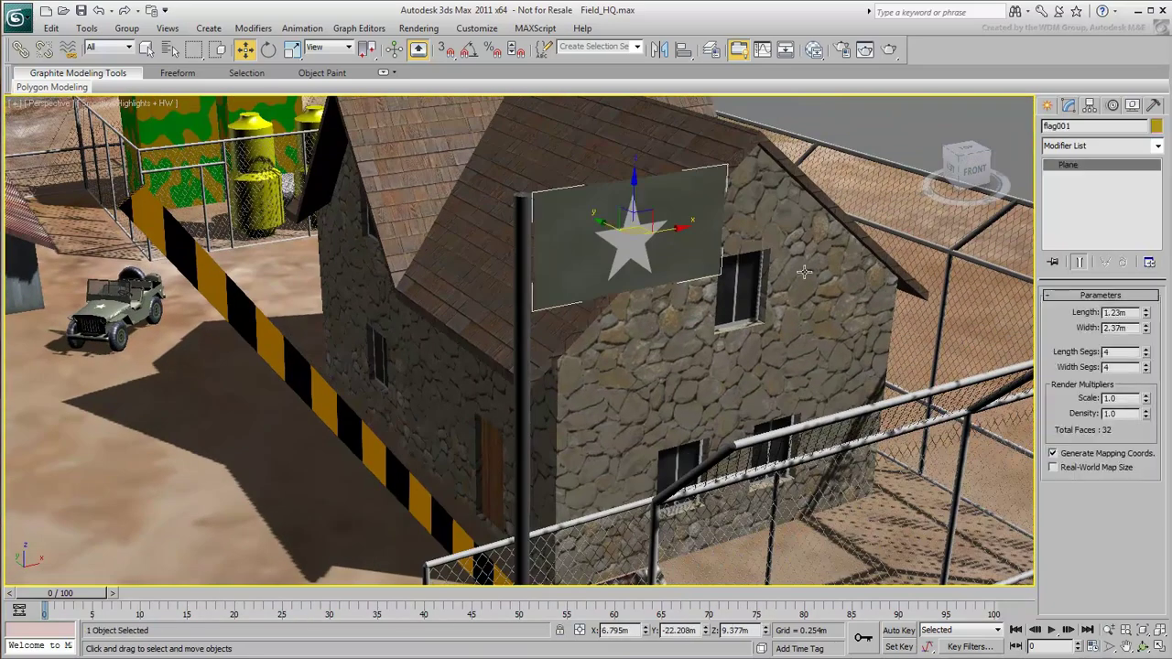
click(1157, 146)
drag(1156, 183, 1155, 384)
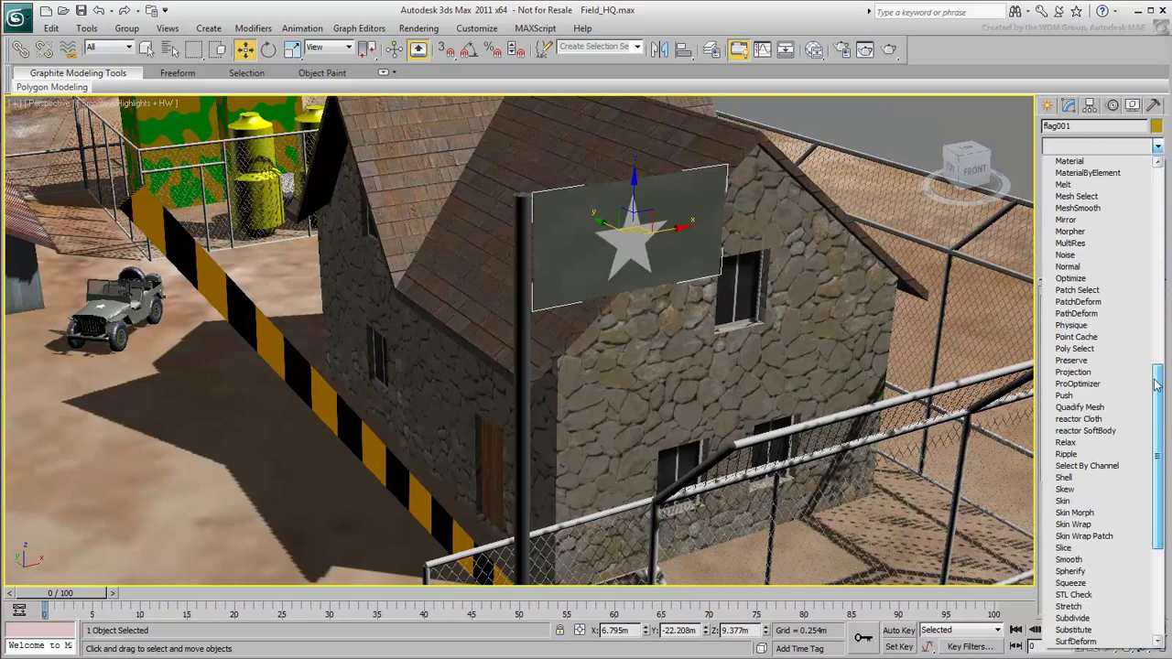
scroll(1103, 430, down, 2)
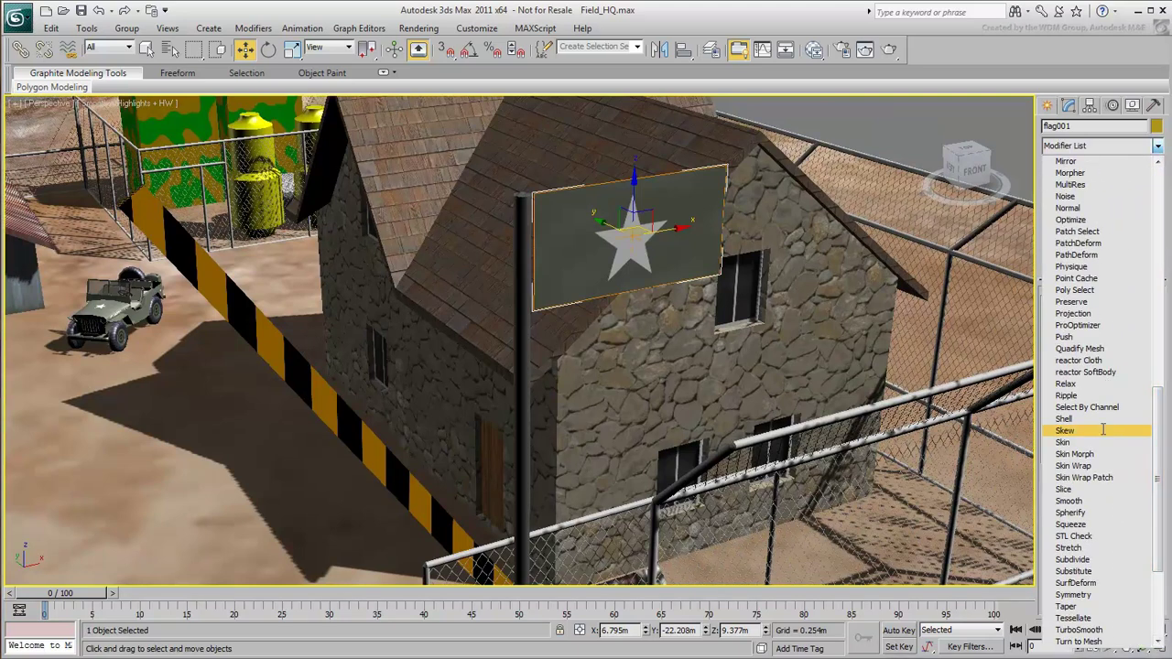
click(1102, 429)
double_click(1119, 336)
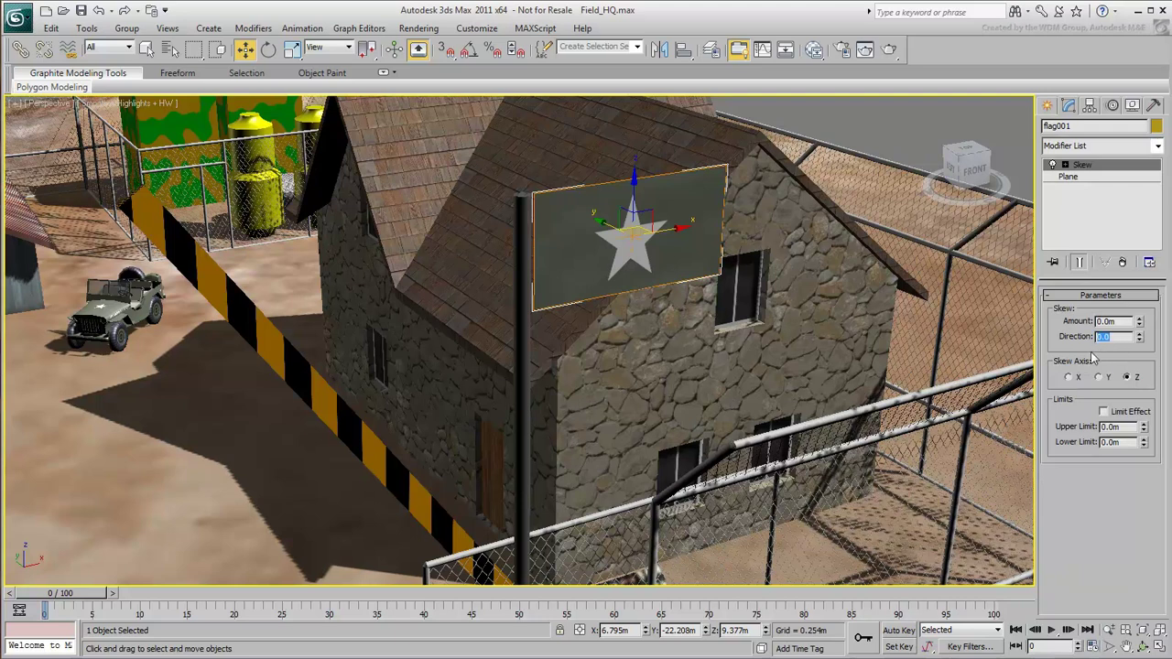
text(90)
key(Return)
click(1069, 377)
double_click(1110, 321)
text(0.5)
key(Return)
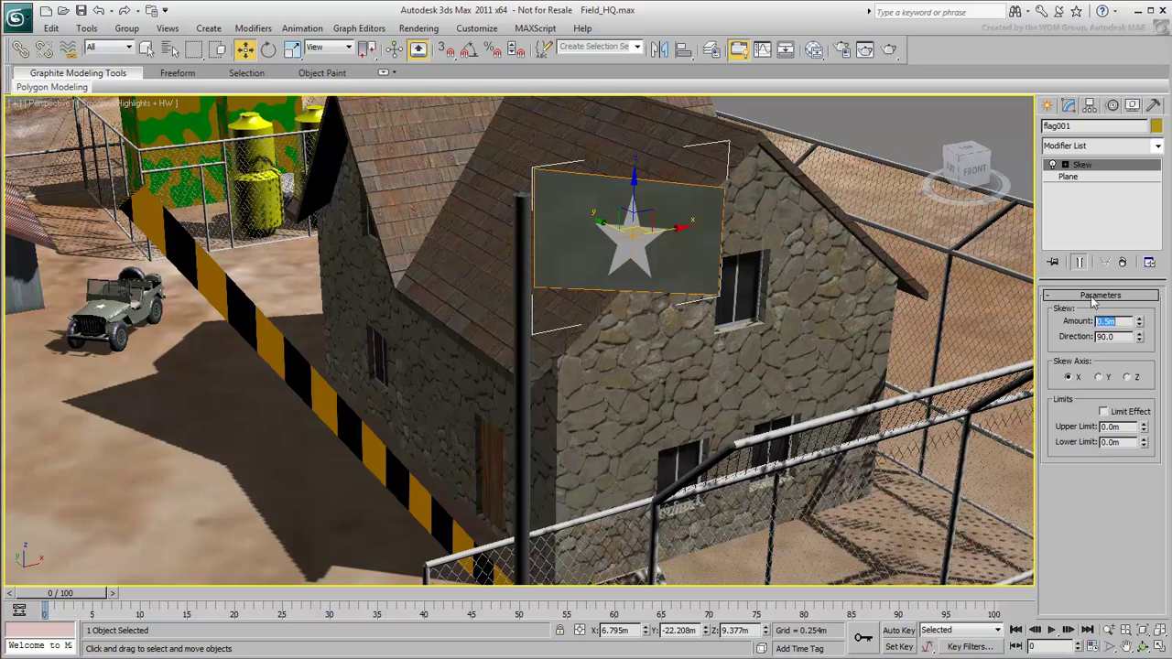
Step: Move the Skew center sub-object onto the flagpole
click(1066, 166)
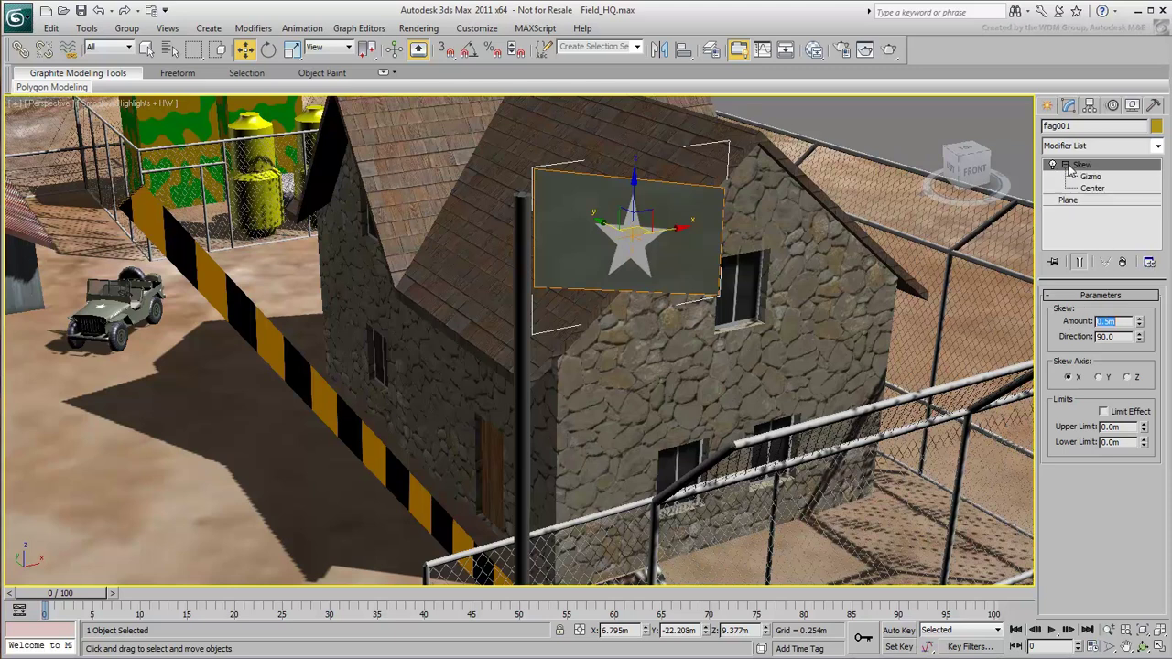
click(1098, 188)
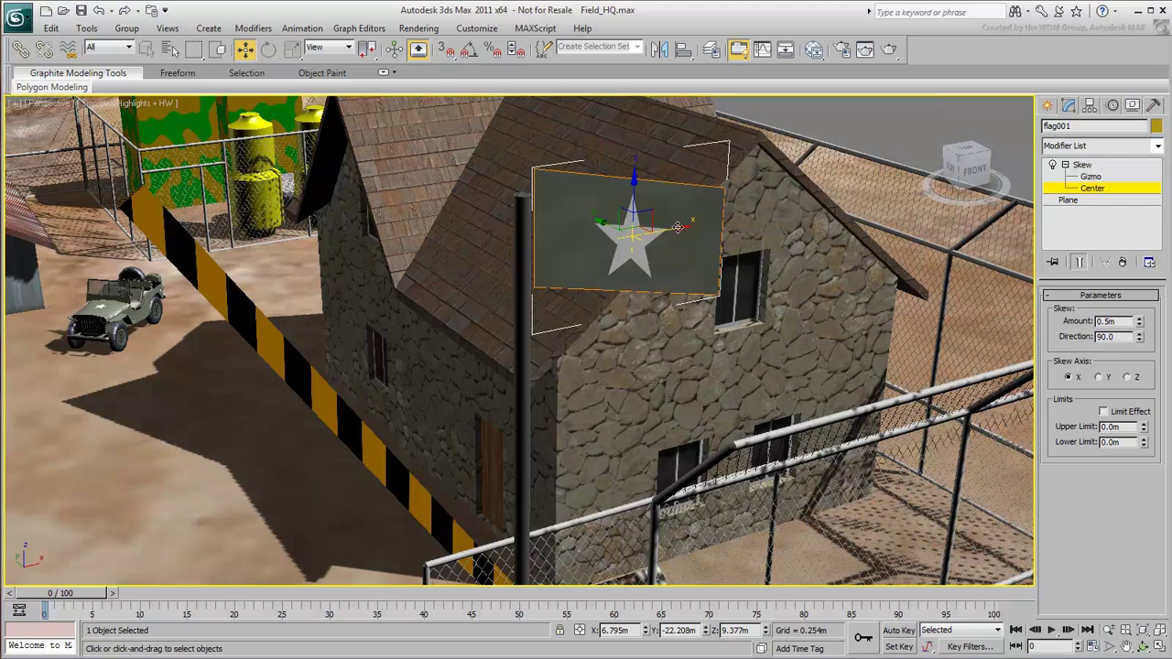
drag(677, 227, 576, 260)
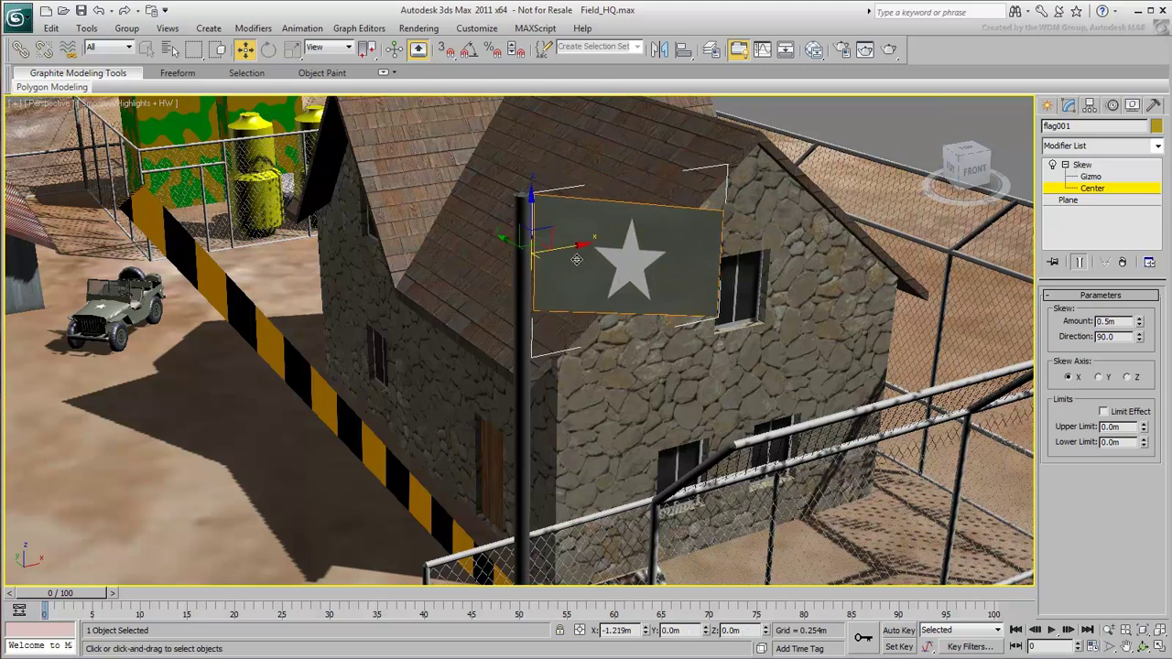
alt+middle_drag(576, 260, 701, 315)
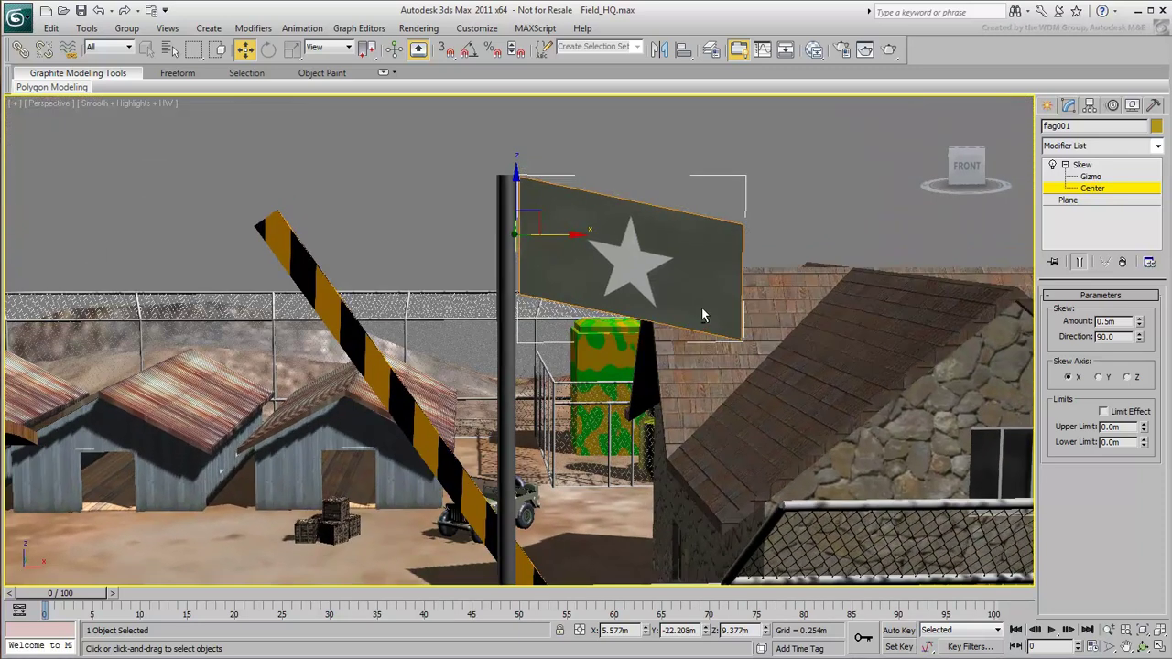
Step: Add a Ripple modifier to the flag with Amplitude 1 and 2 both 1.0m
click(1086, 200)
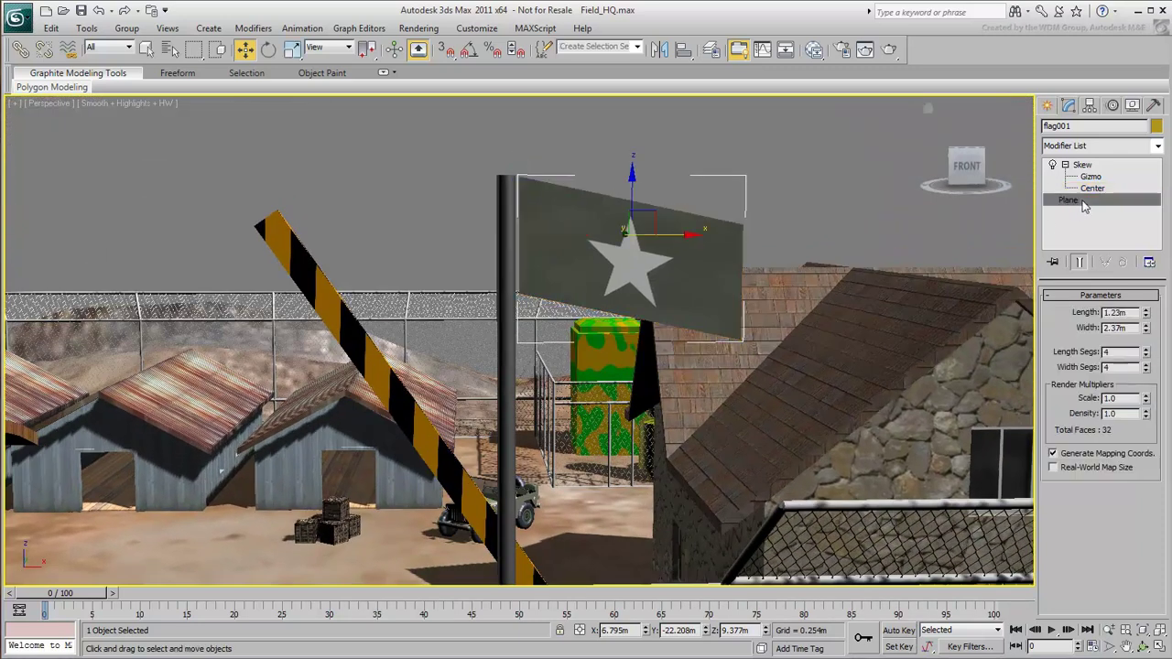
click(1157, 146)
scroll(1107, 444, down, 14)
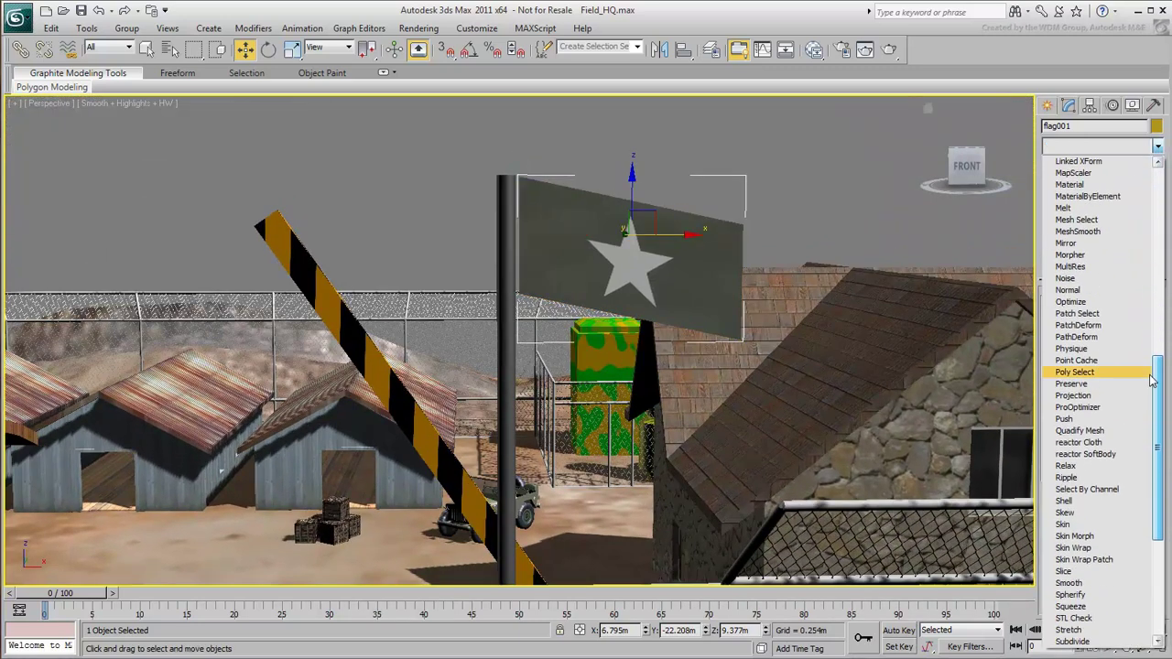
click(1081, 479)
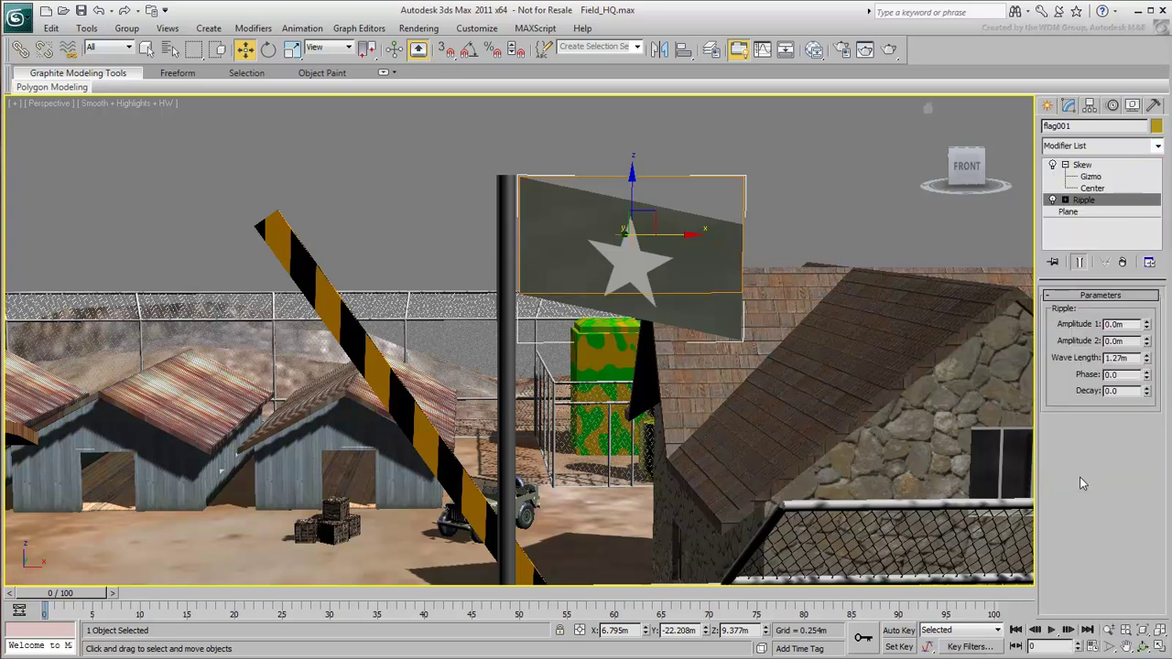
text(1)
key(Return)
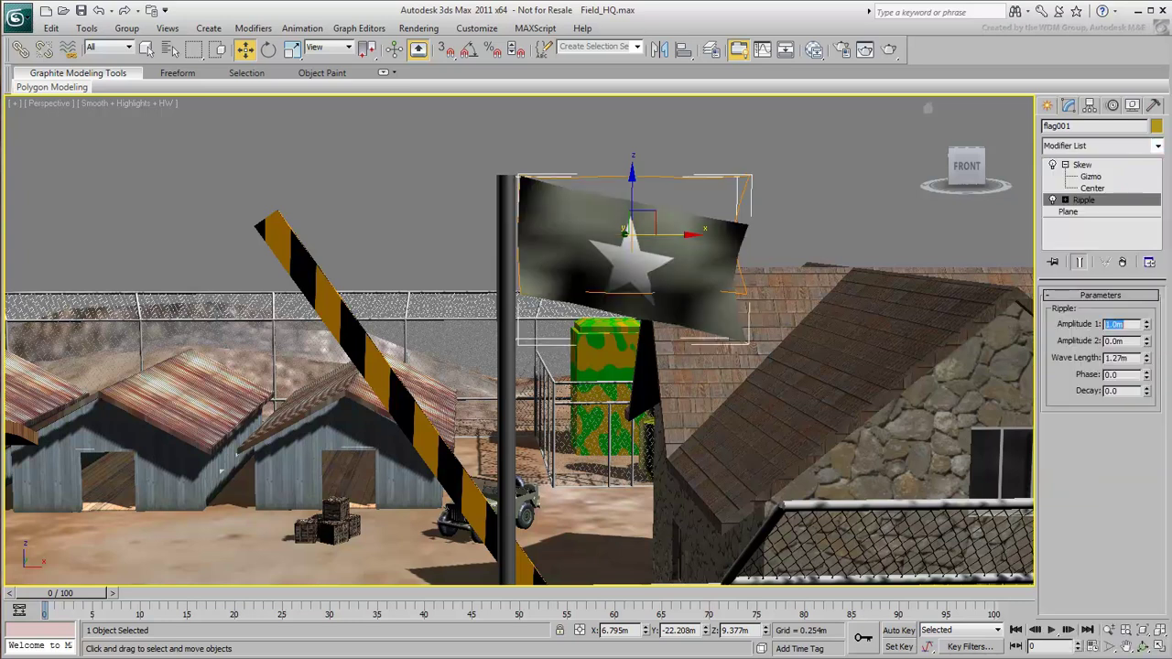
click(1129, 339)
text(1)
key(Return)
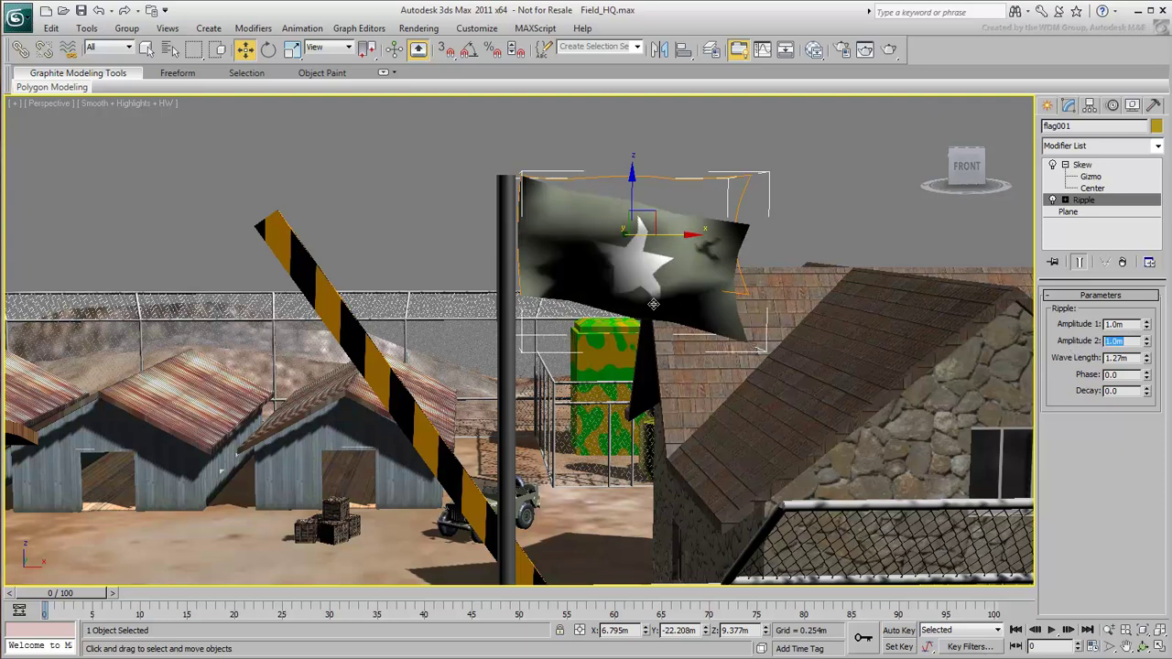
Step: Turn on edged faces and give the flag plane 12 length and 24 width segments
alt+middle_drag(636, 282, 660, 283)
key(F4)
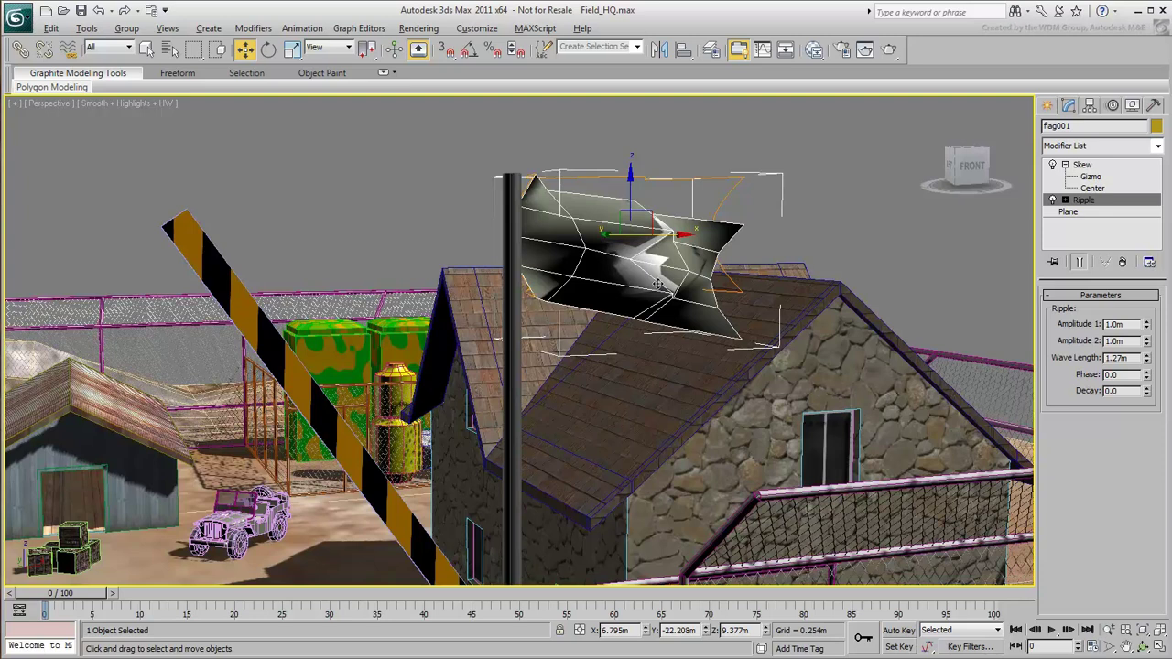
alt+middle_drag(658, 284, 759, 301)
click(1102, 213)
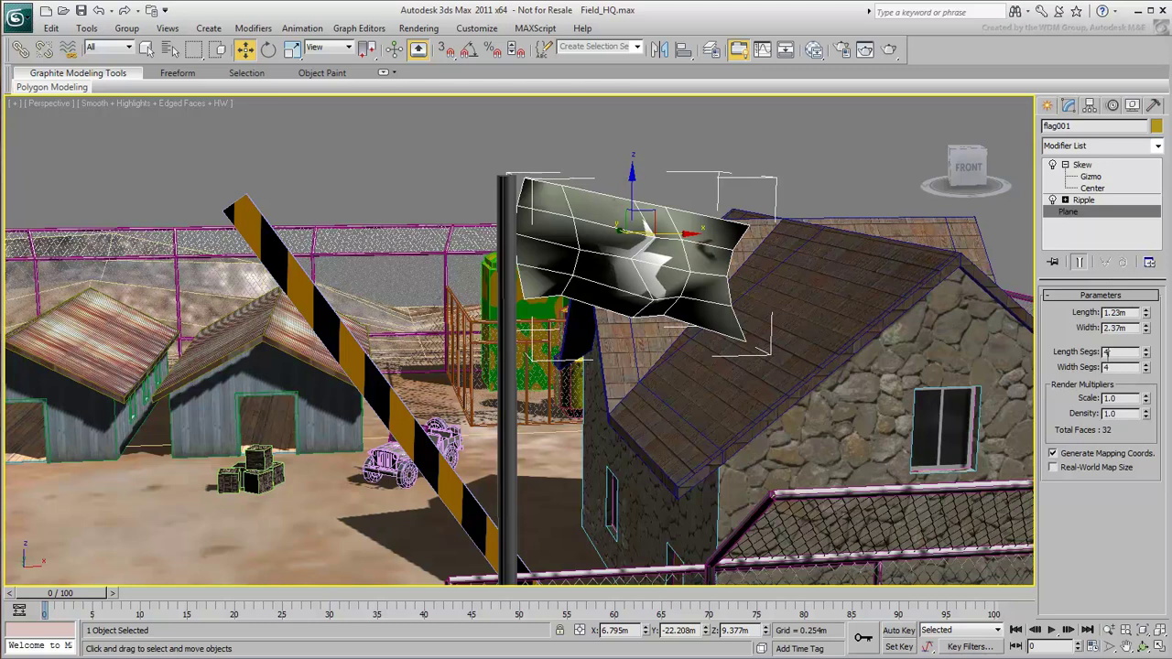
double_click(1106, 352)
text(12)
key(Return)
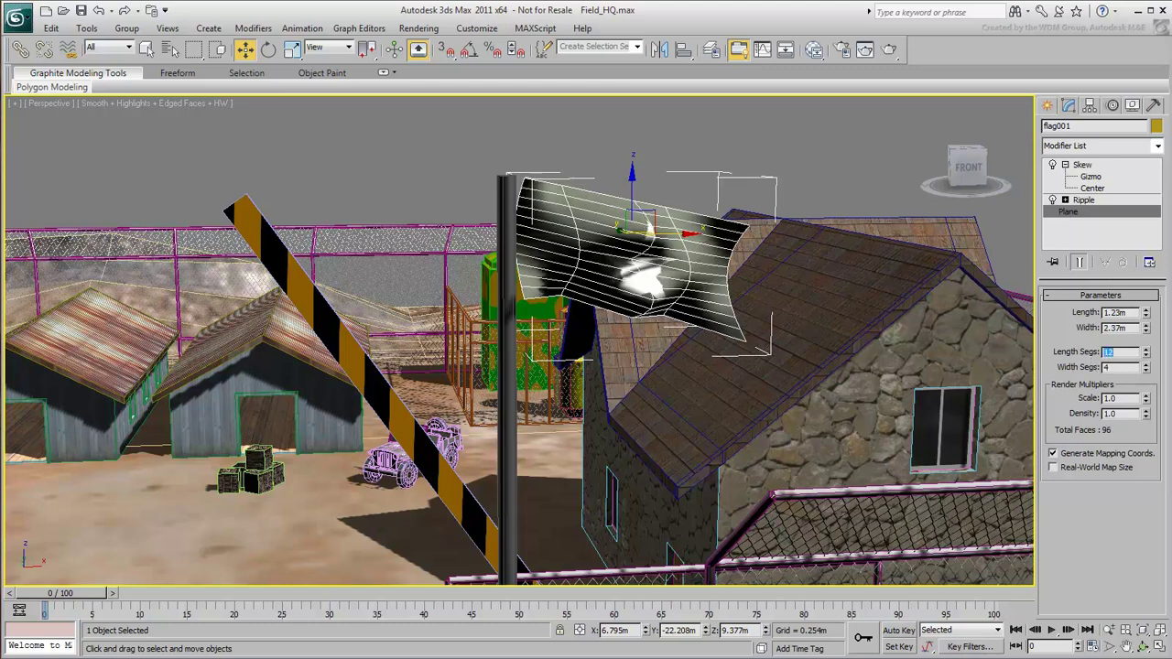
double_click(1123, 367)
text(24)
key(Return)
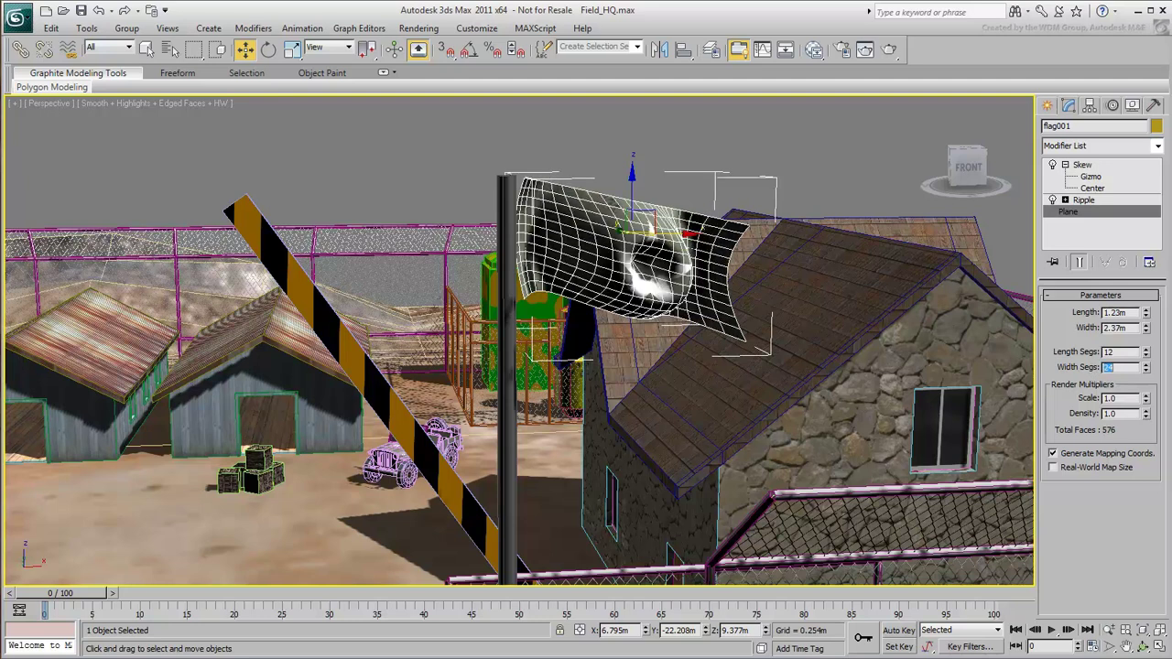
click(1112, 199)
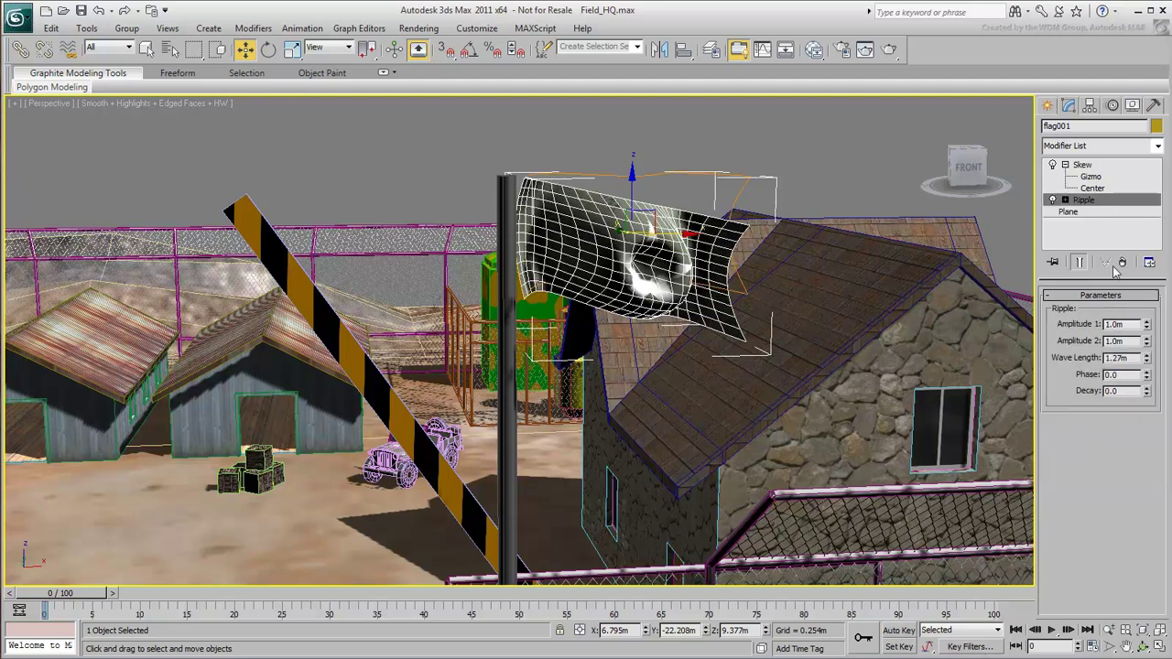
Step: Move the Ripple center off the flag's right side
mouse_move(1145, 373)
mouse_down()
mouse_move(1137, 353)
mouse_move(1142, 367)
mouse_up()
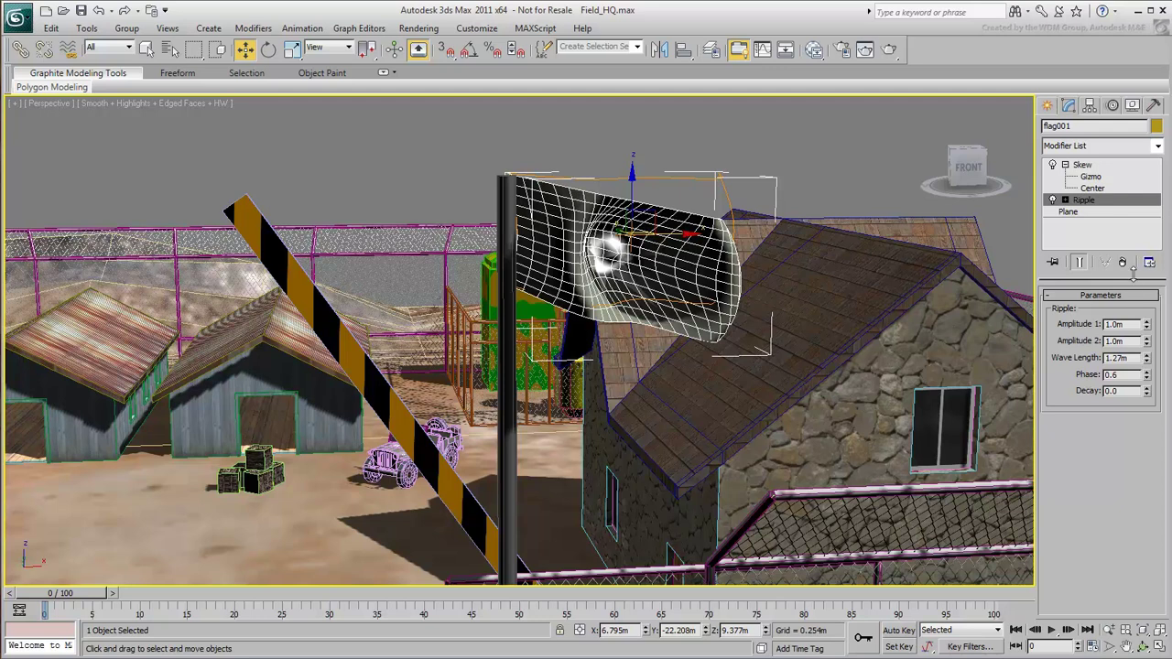
click(1065, 200)
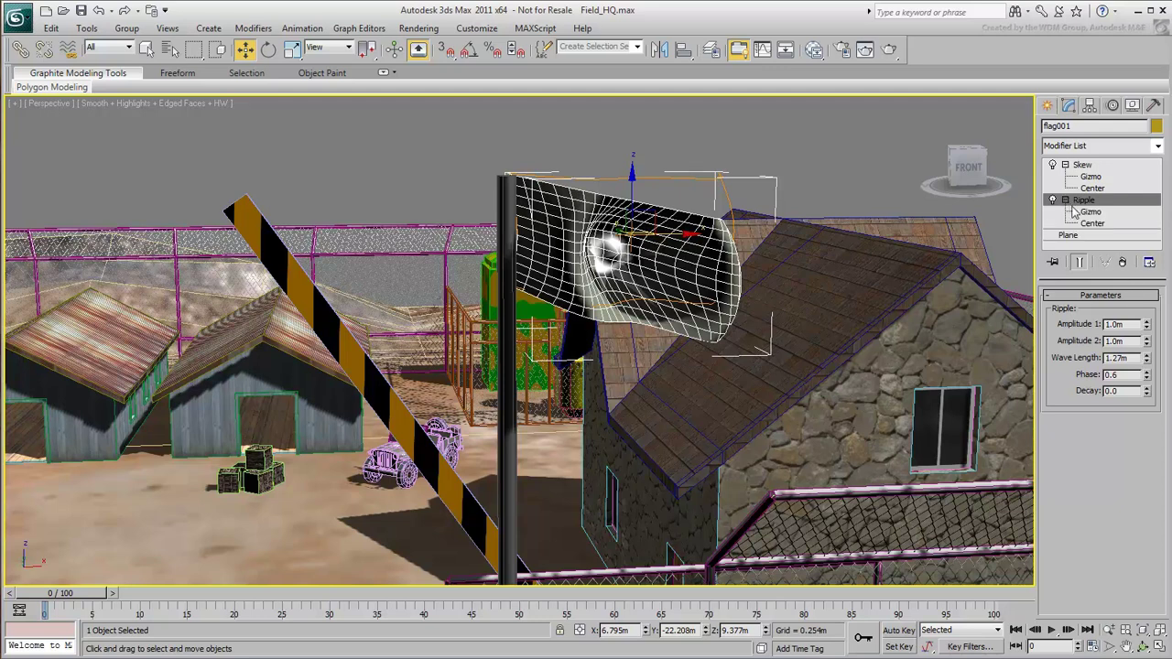
click(1104, 227)
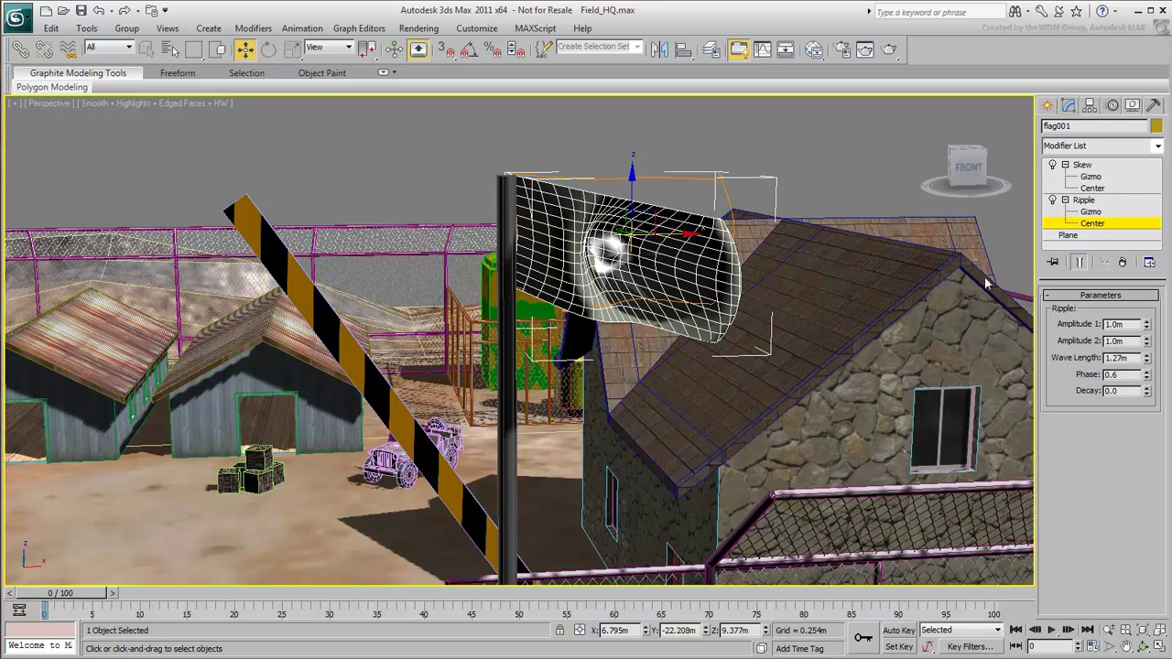
drag(691, 233, 1007, 229)
Step: Set both ripple amplitudes to 0.1m, wave length 1.5m, and raise Phase to 28
double_click(1115, 324)
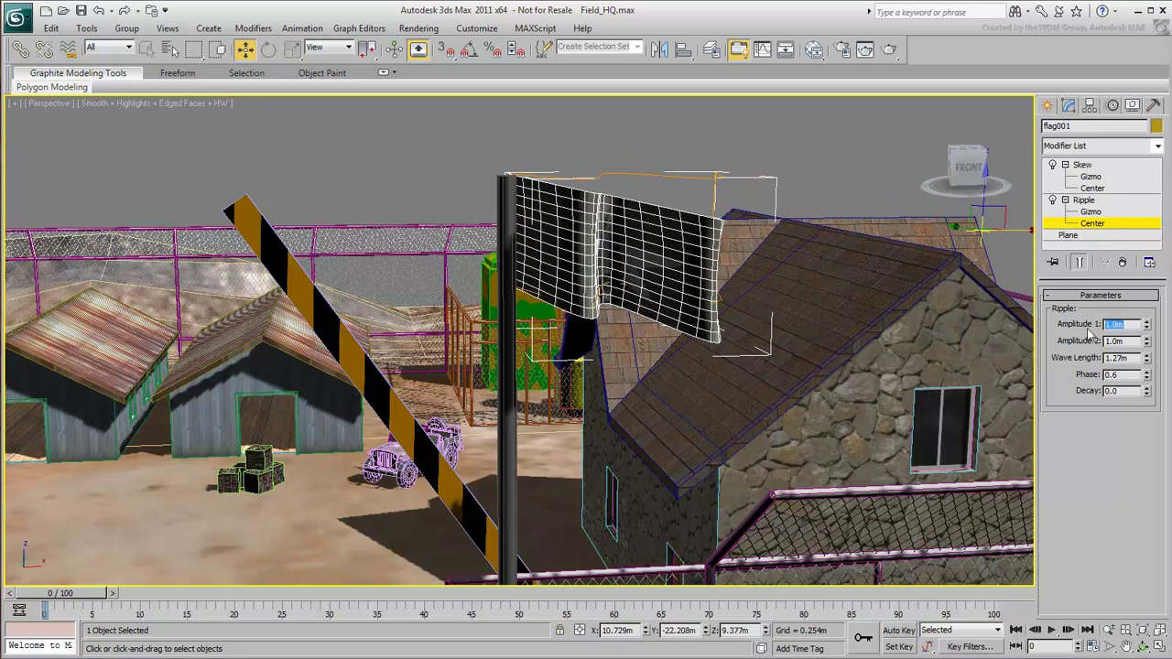
text(0)
key(Return)
double_click(1135, 342)
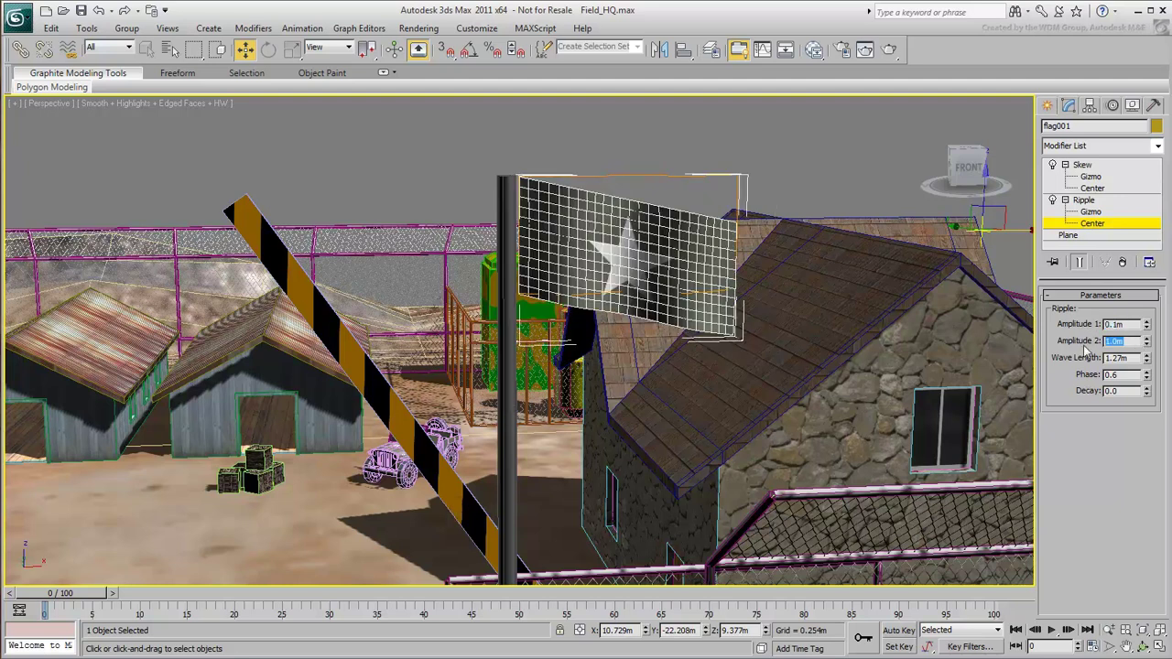
text(0.1)
key(Return)
double_click(1131, 358)
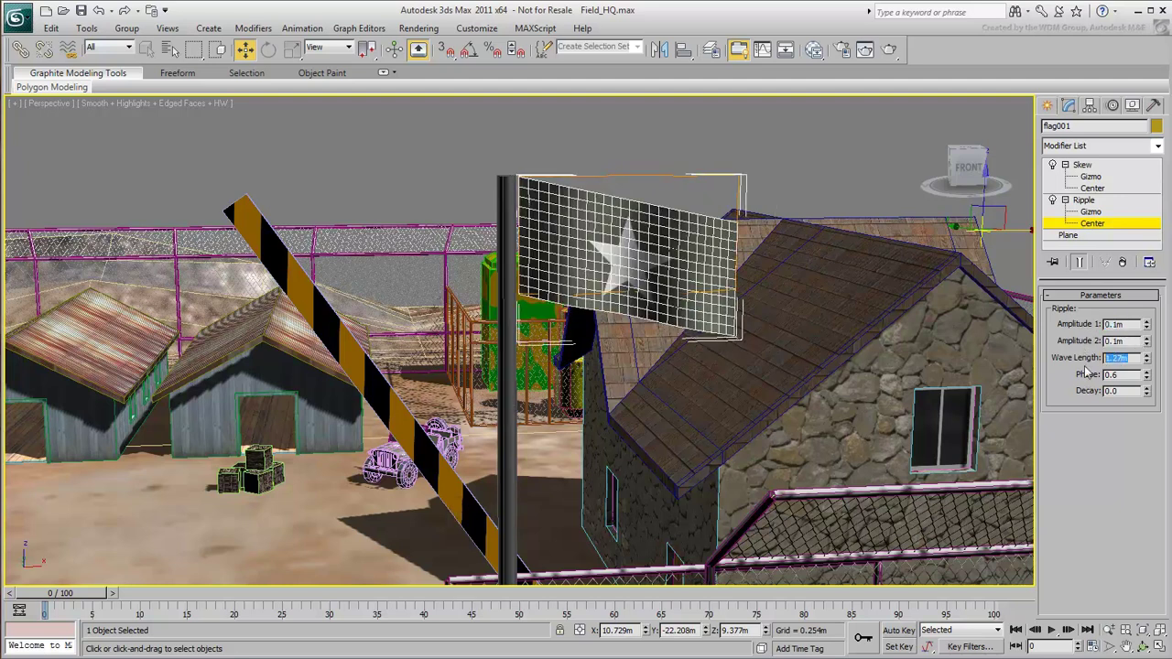
text(1.5)
key(Return)
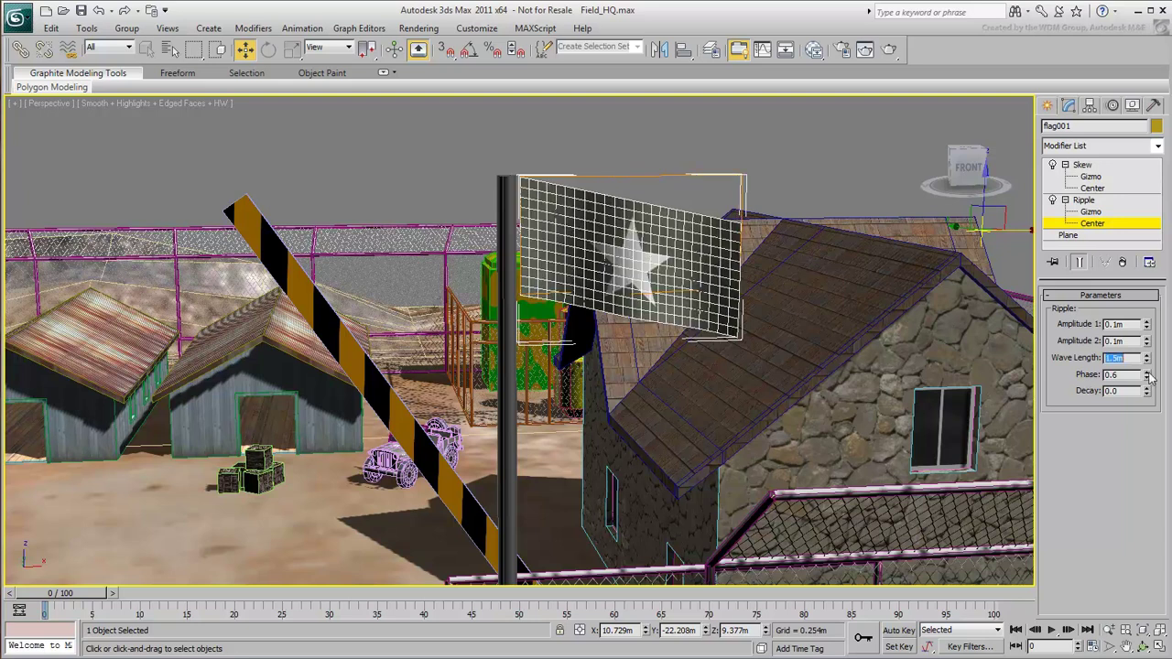
drag(1147, 377, 1136, 172)
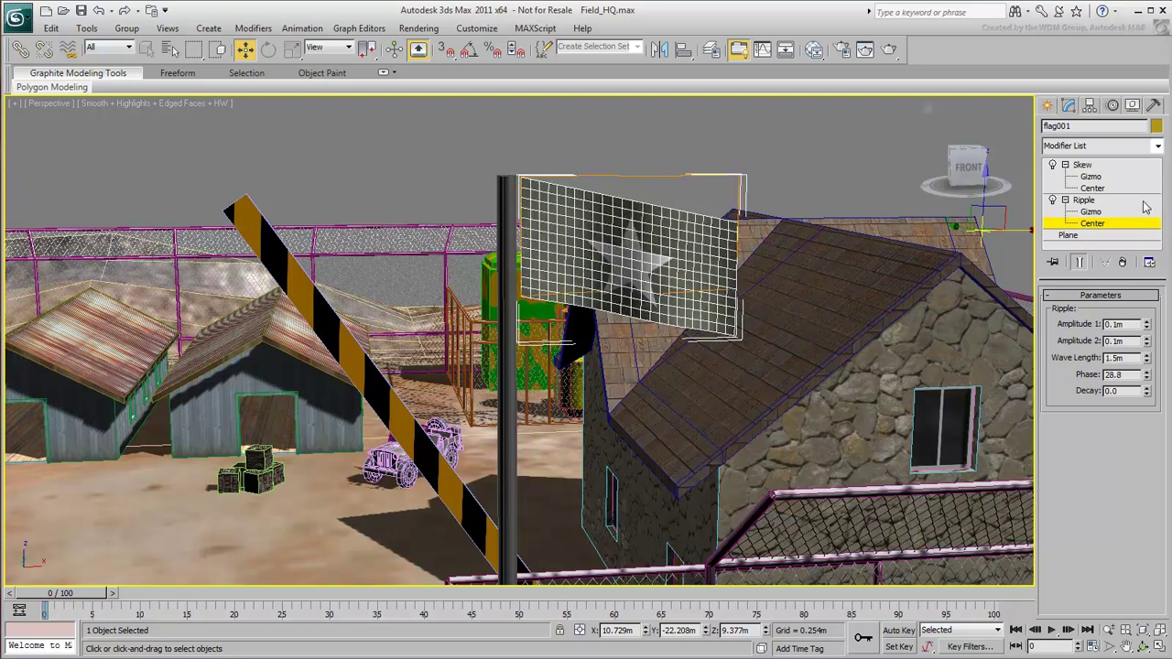
Step: Leave the flag and select the striped windsock
click(1143, 203)
click(775, 188)
middle_drag(300, 187, 925, 105)
click(499, 237)
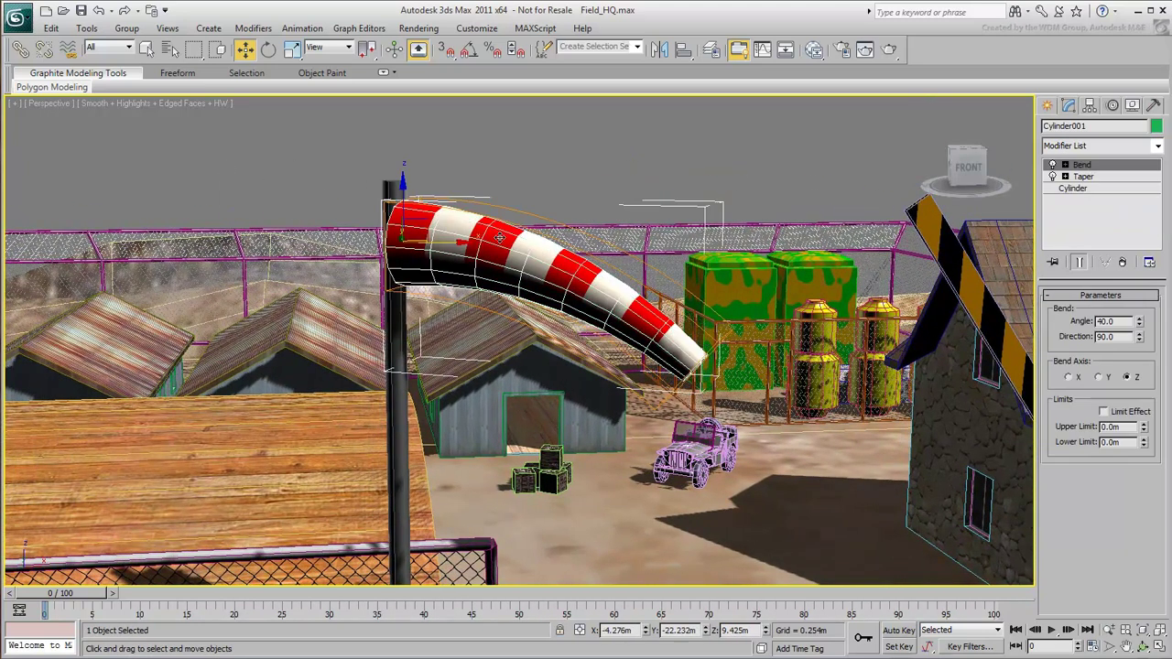
Step: Collapse the windsock's modifier stack, then undo to restore Bend and Taper
right_click(1108, 184)
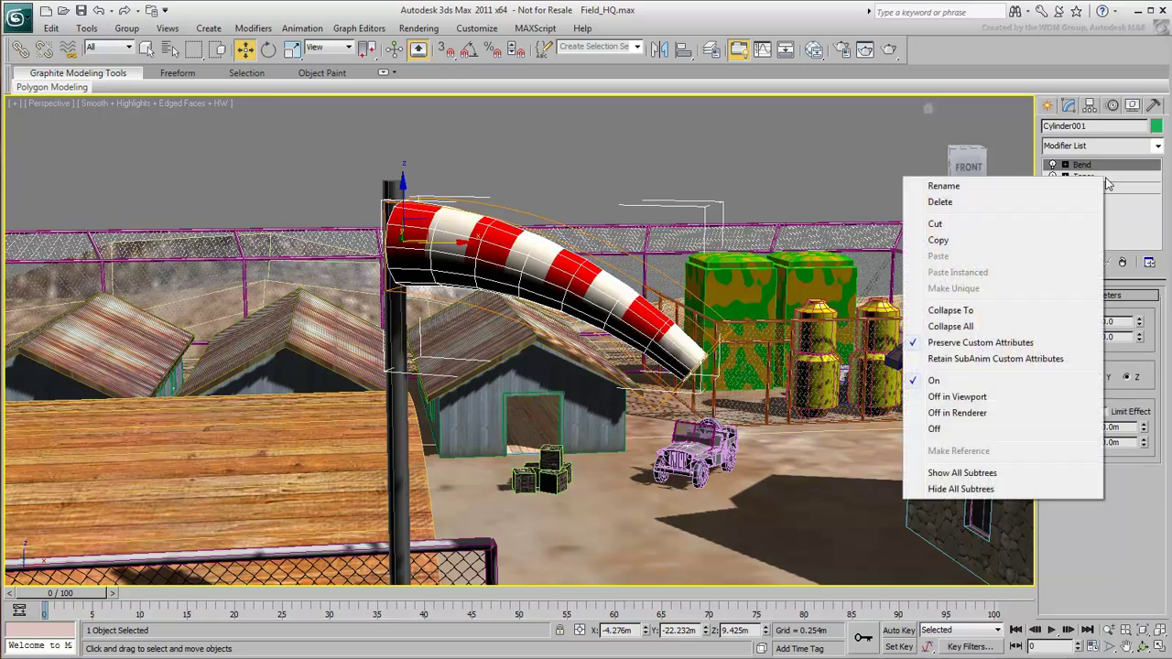
click(1045, 327)
click(659, 380)
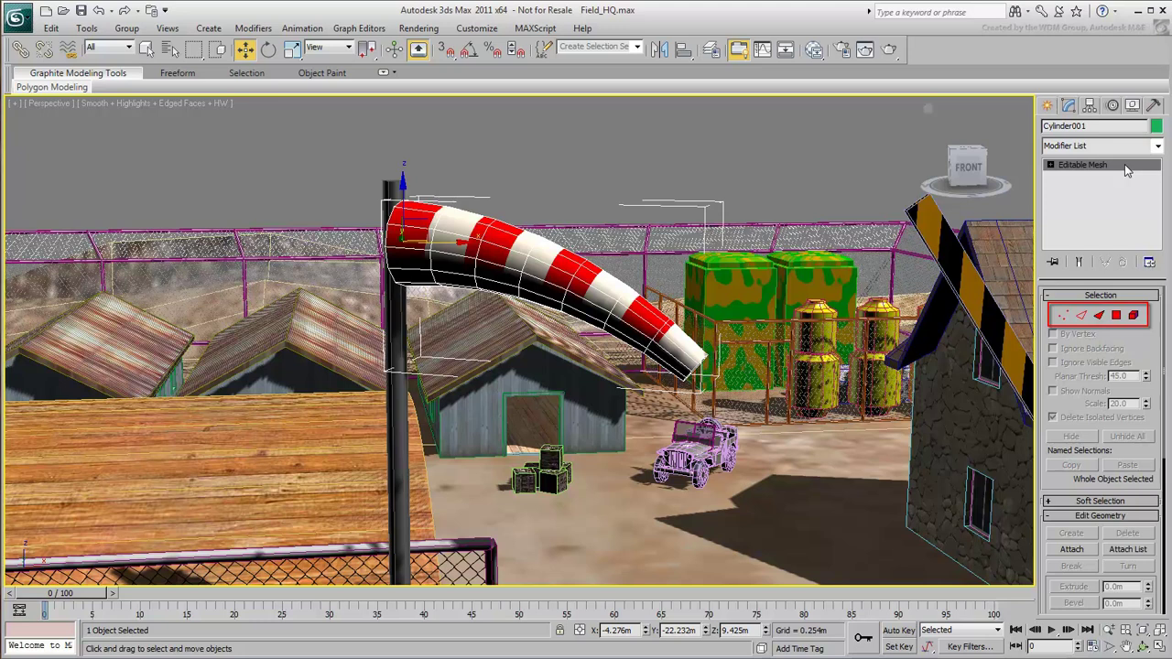
key(ctrl+z)
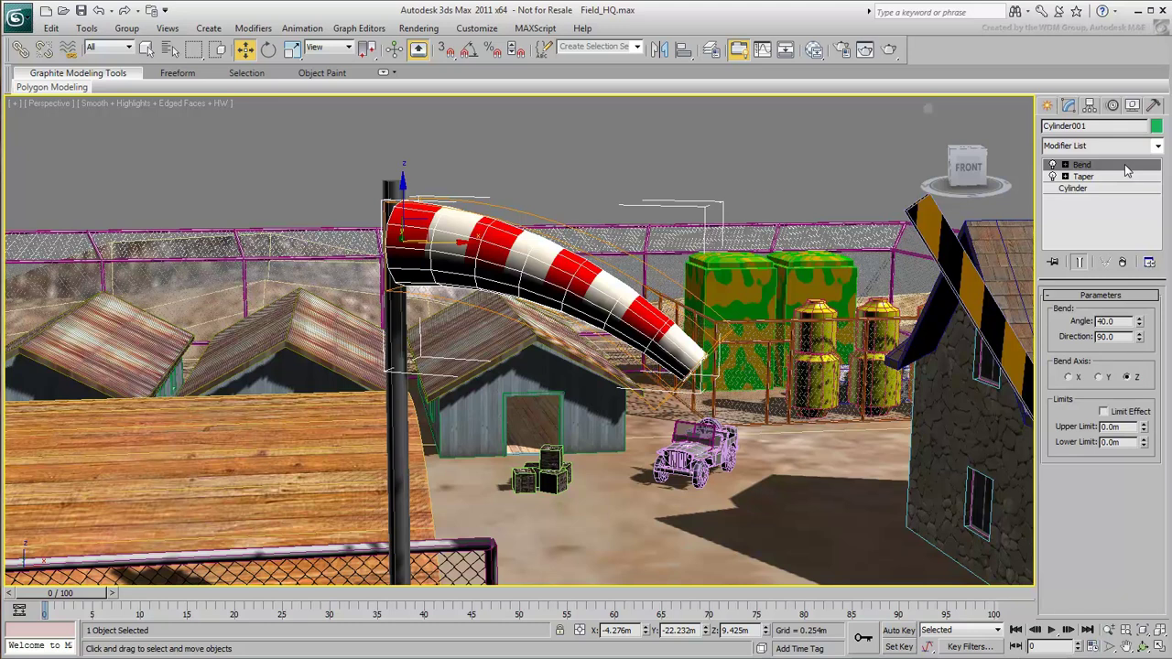
Step: Convert the windsock to Editable Poly and switch to Polygon sub-object level
right_click(448, 234)
mouse_move(478, 360)
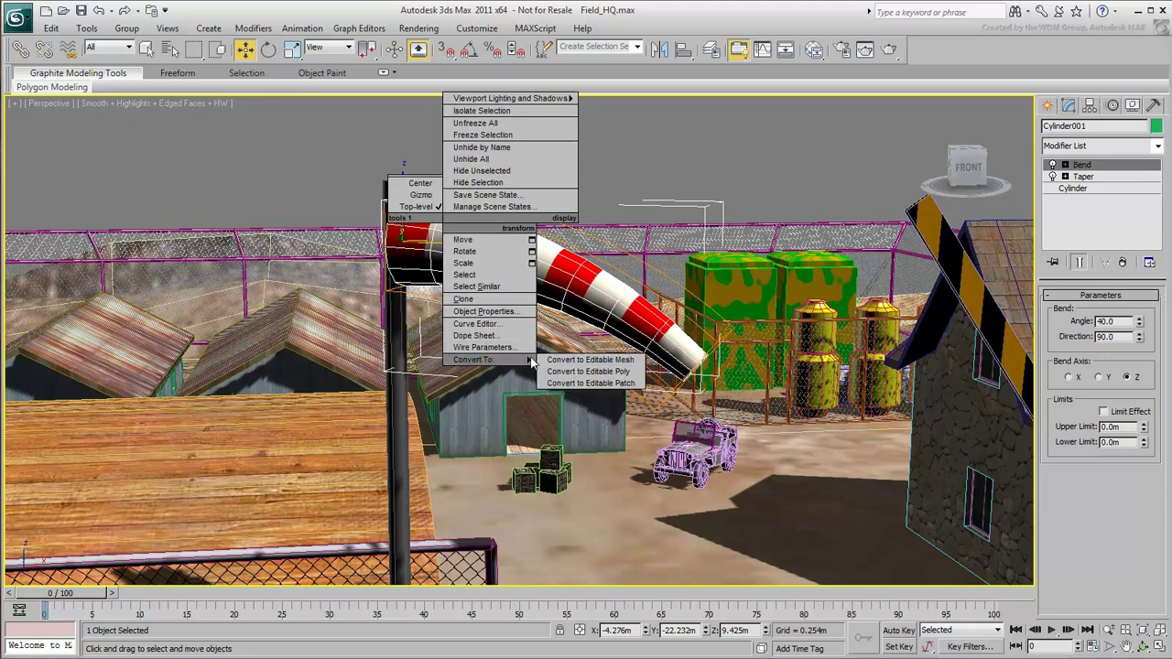
click(633, 374)
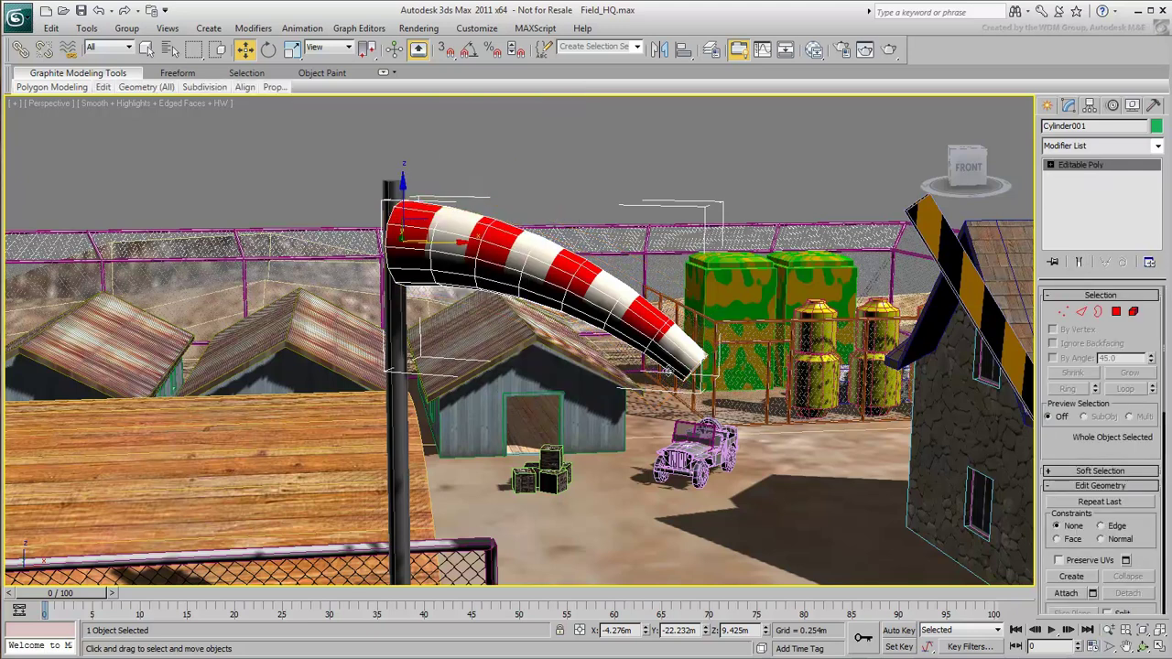
click(1062, 312)
click(1081, 313)
click(1116, 312)
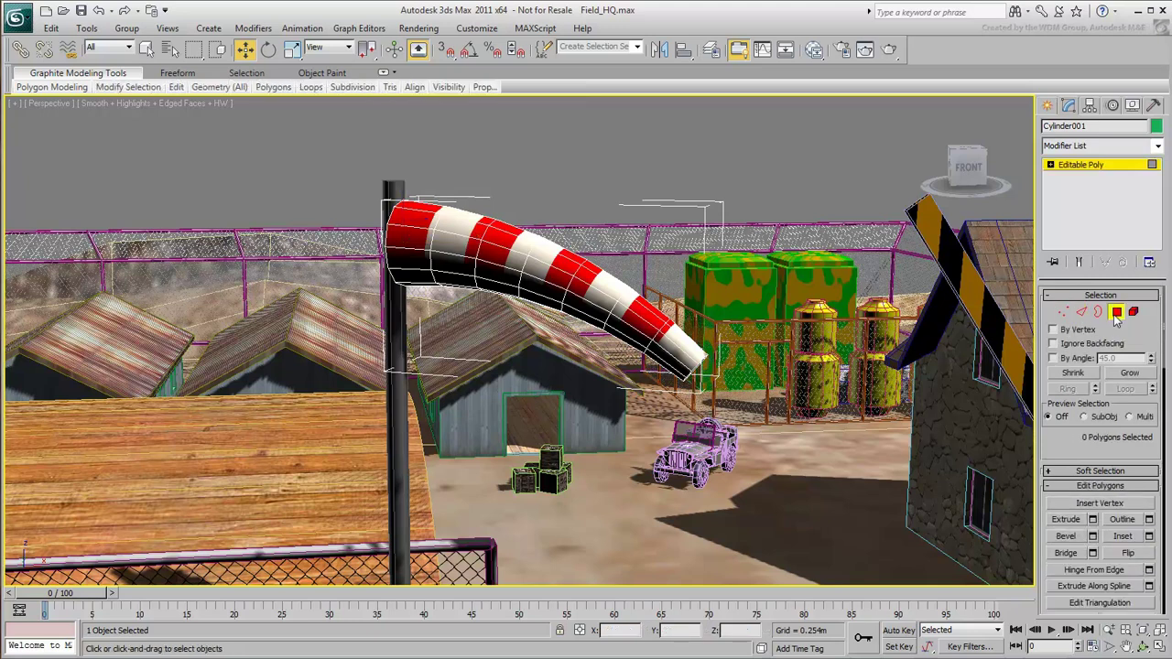